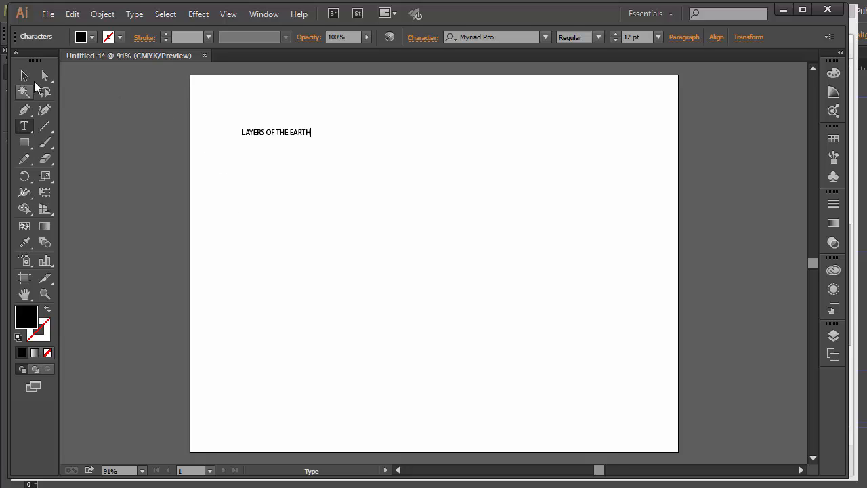
- Enlarge the "LAYERS OF THE EARTH" title to about 63 pt and move it near the artboard's upper edge
click(24, 75)
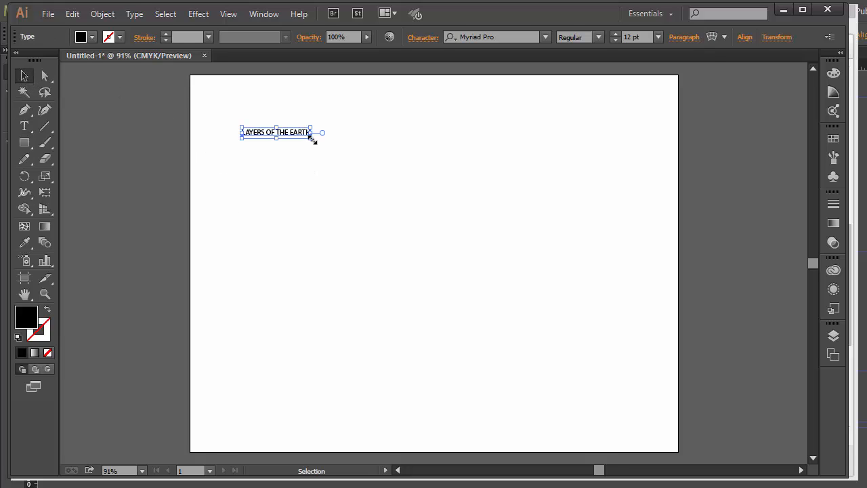
drag(313, 140, 603, 188)
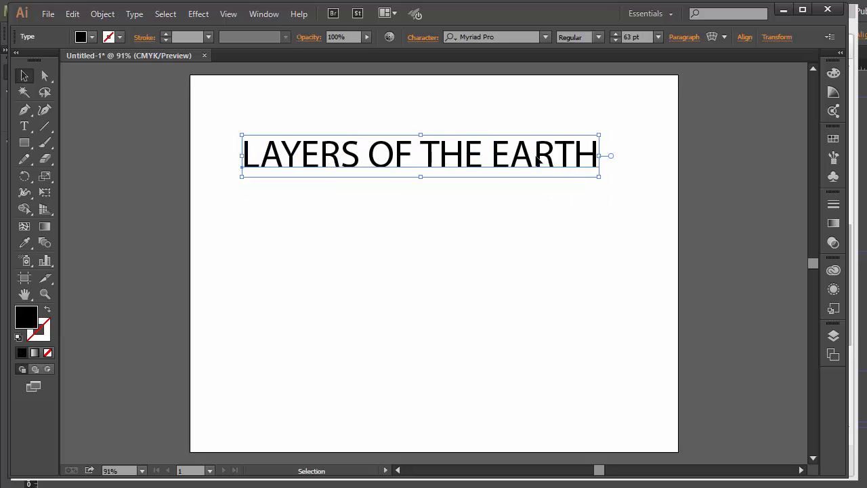
drag(537, 160, 504, 118)
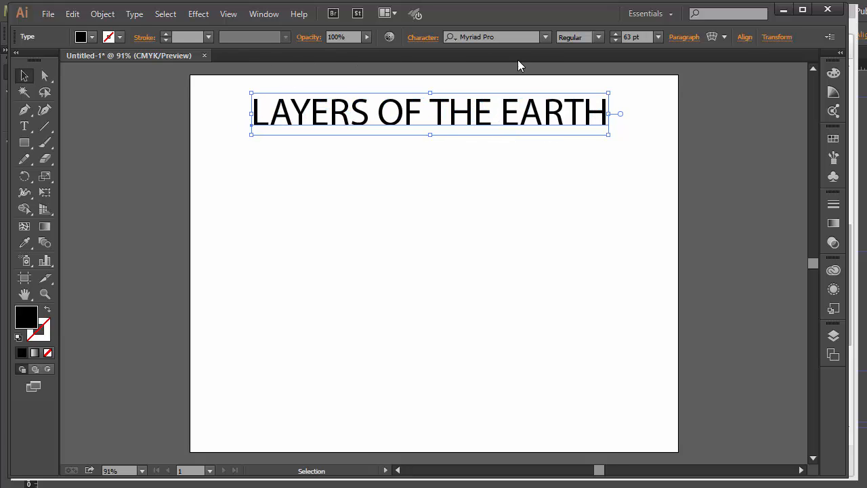
- Set the title's font to Rockwell Extra Bold and resize it to about 70 pt so it fits the artboard's width
click(546, 37)
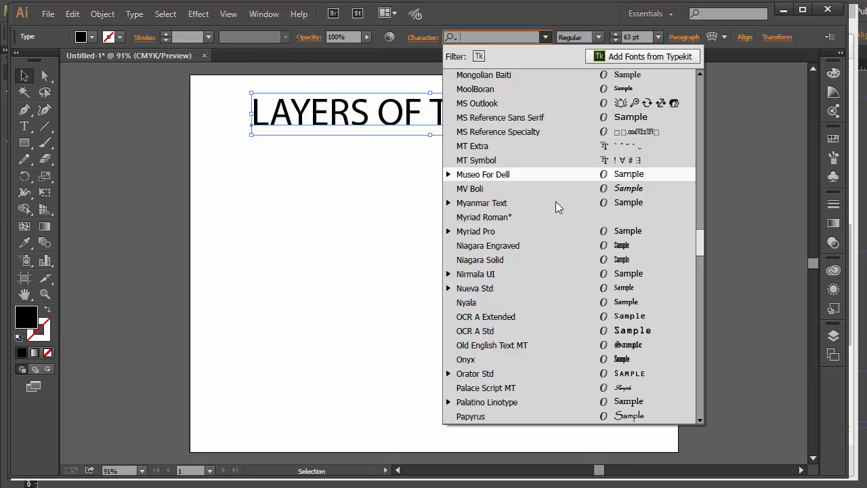
scroll(541, 247, down, 8)
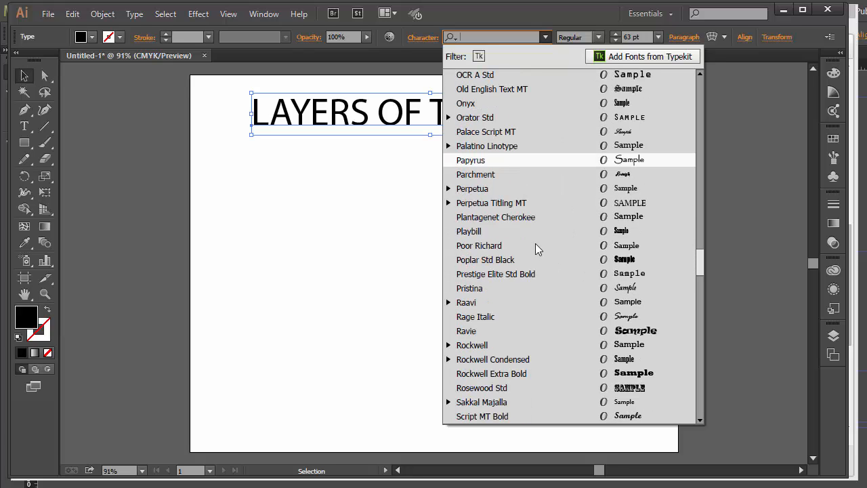
click(517, 290)
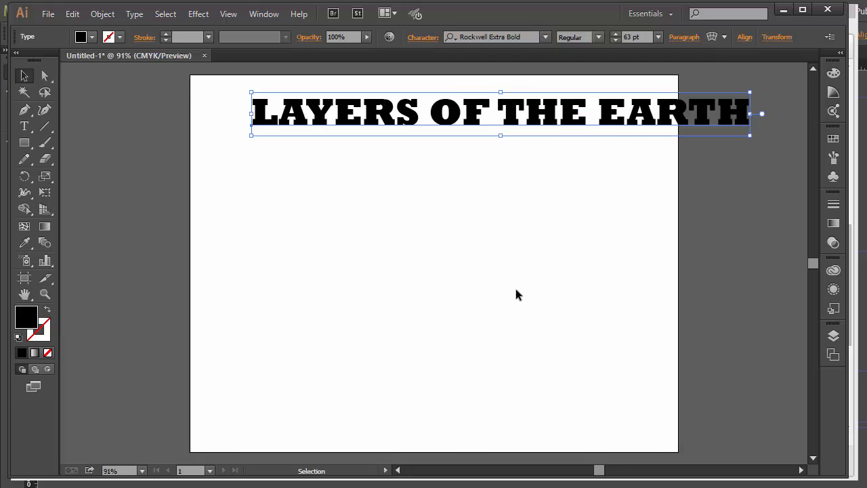
drag(609, 118, 547, 109)
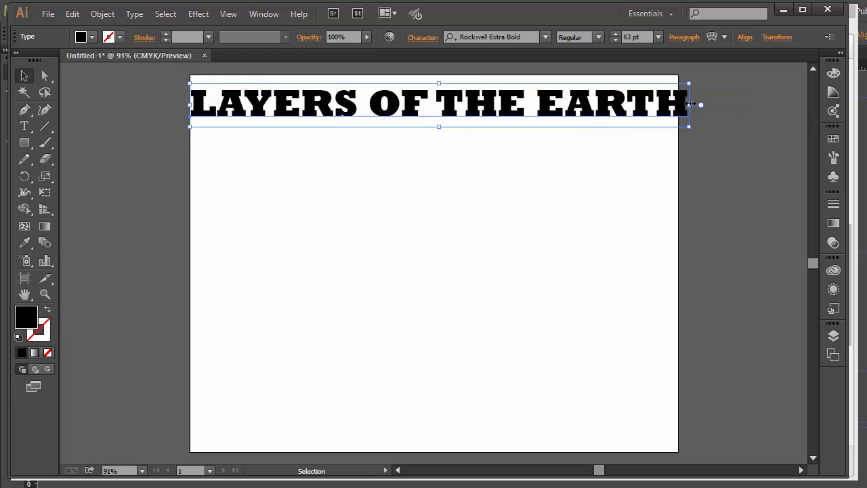
drag(689, 83, 633, 80)
drag(592, 101, 609, 109)
- Give the title an orange fill and a 2 pt black stroke, and fine-tune its size to about 68 pt, centred horizontally
click(93, 37)
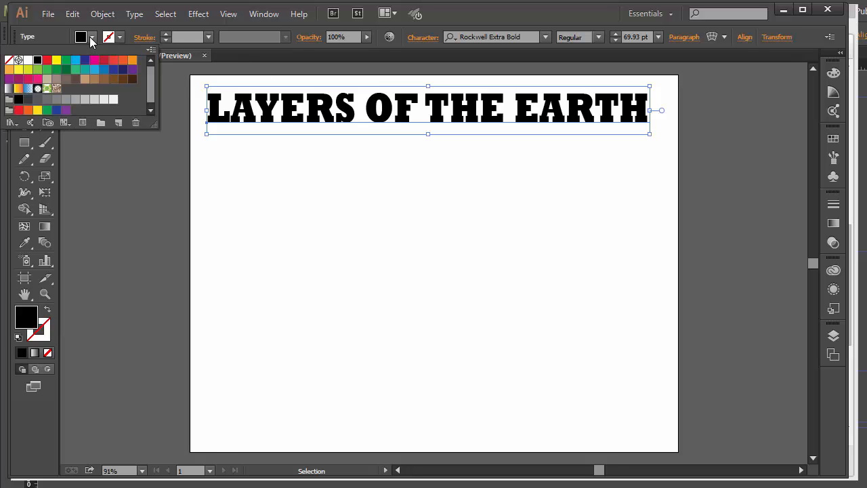
click(122, 61)
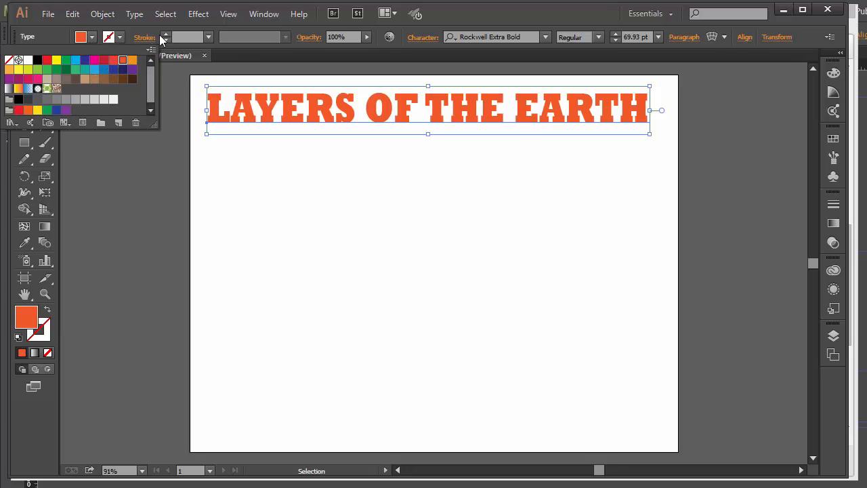
click(165, 33)
click(165, 34)
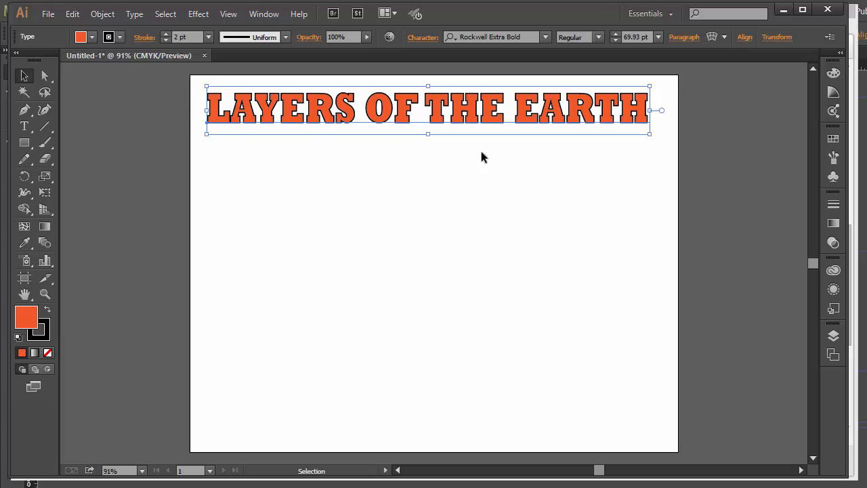
drag(651, 136, 654, 133)
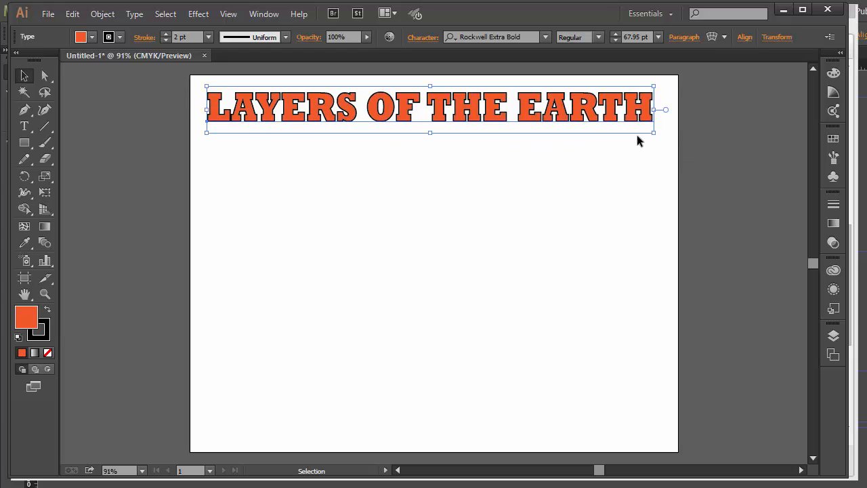
drag(588, 112, 586, 112)
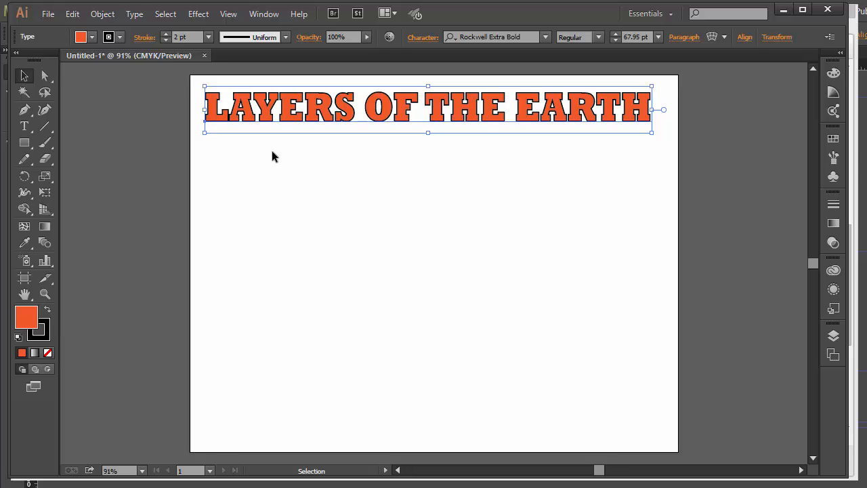
- Apply a Drop Shadow to the title with Multiply mode, 75% opacity, 7 pt X and Y offsets and 5 pt blur
click(196, 14)
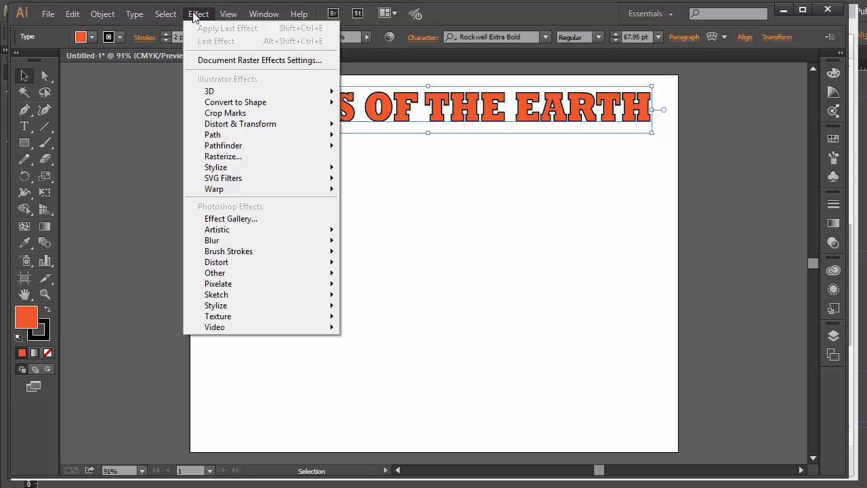
mouse_move(223, 168)
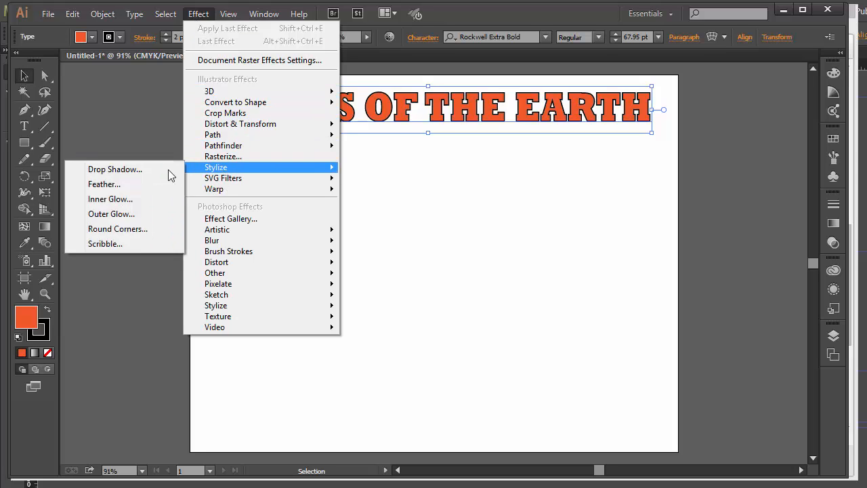
click(144, 169)
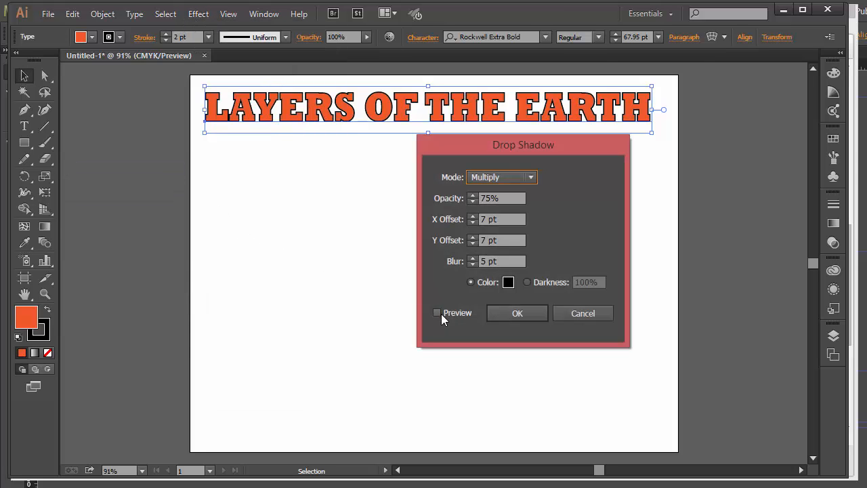
click(437, 313)
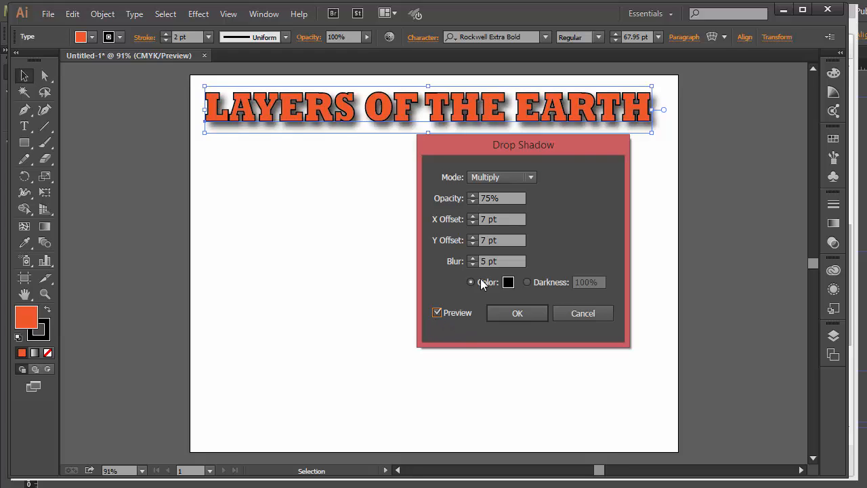
click(507, 313)
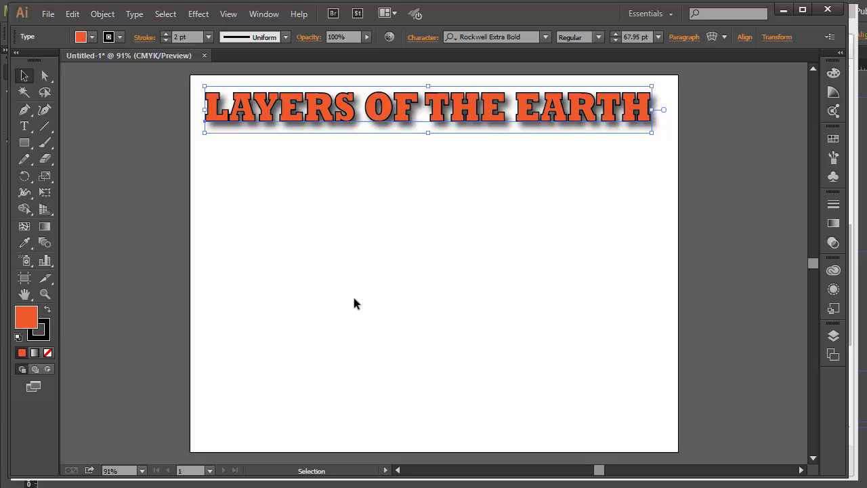
click(327, 272)
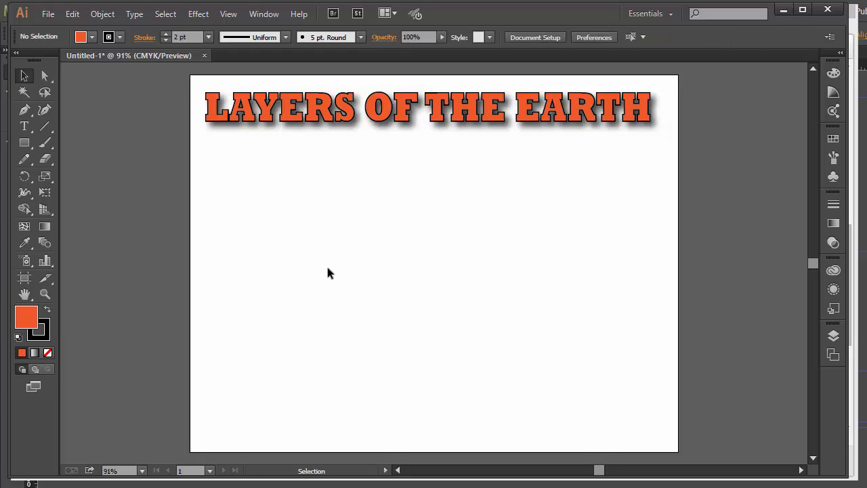
- Draw a large circle with the Ellipse tool and centre it on the artboard just below the title
click(22, 144)
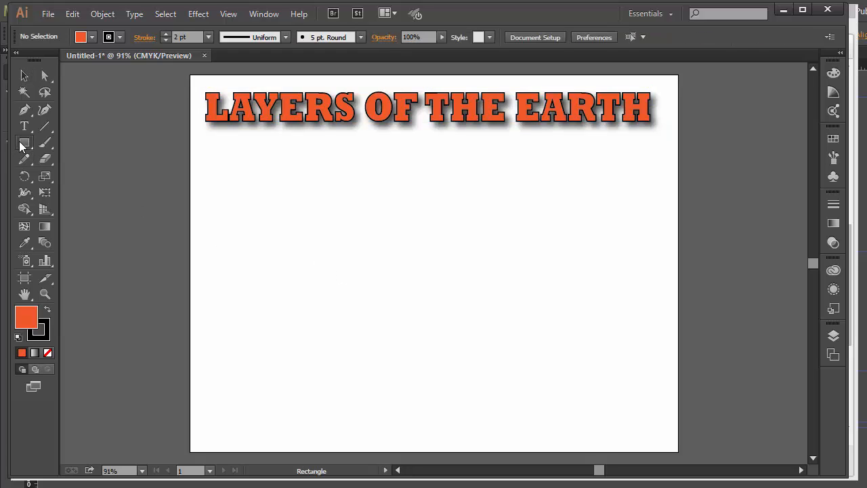
drag(21, 145, 85, 174)
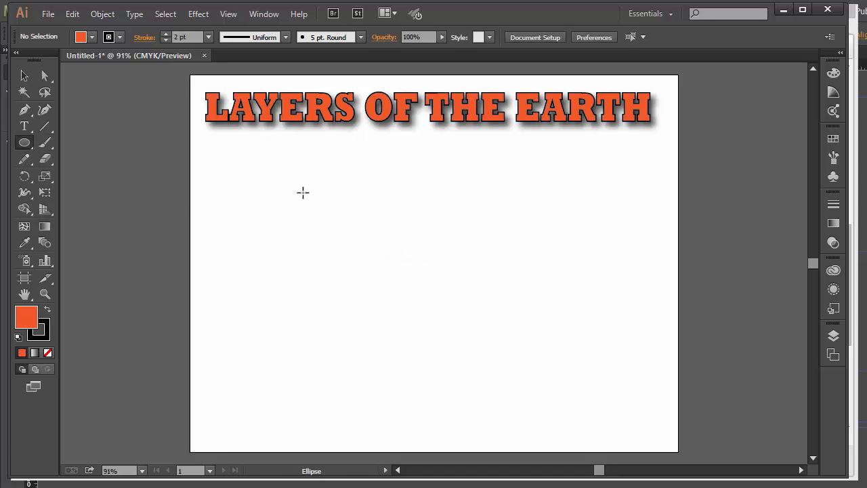
drag(277, 151, 562, 438)
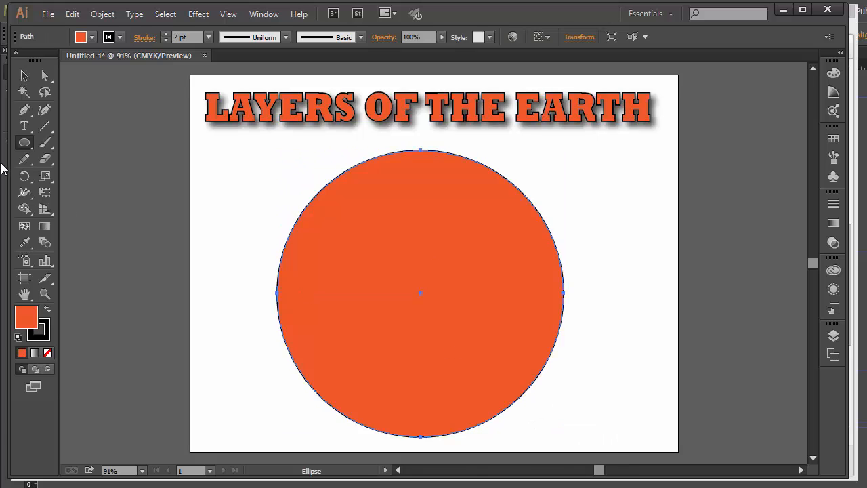
click(23, 75)
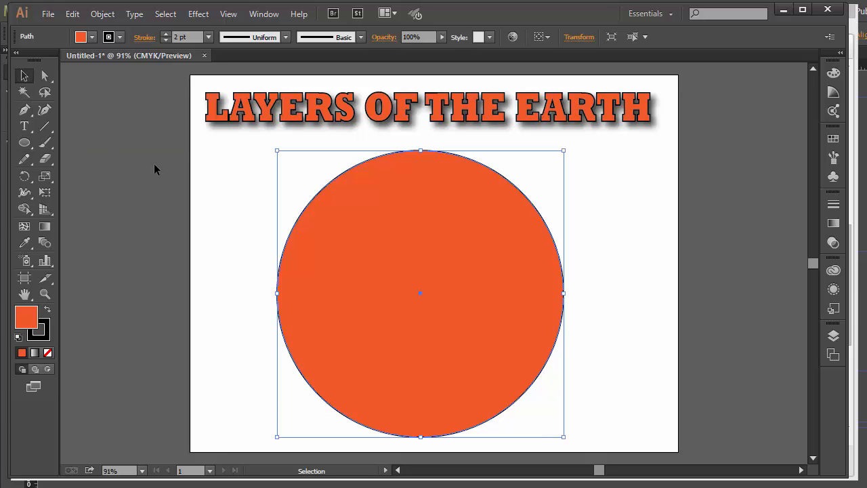
mouse_move(444, 242)
mouse_down()
mouse_move(437, 230)
mouse_move(389, 247)
mouse_move(455, 248)
mouse_up()
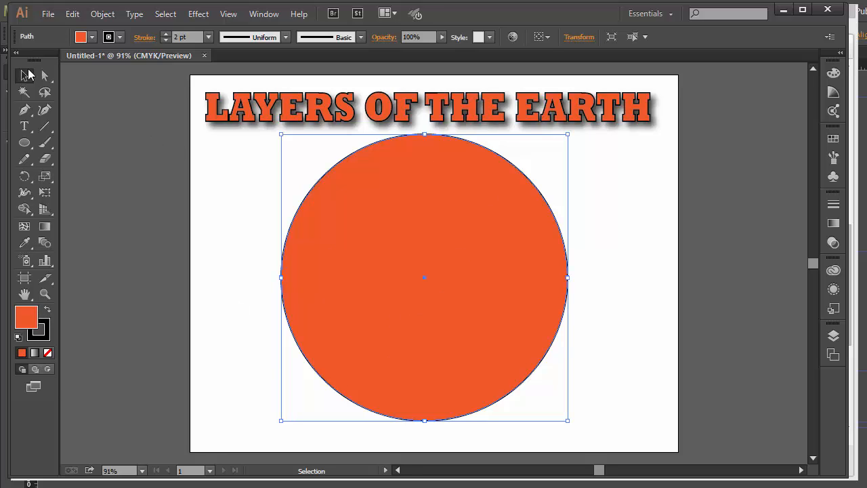
- Fill the large circle with green
click(91, 37)
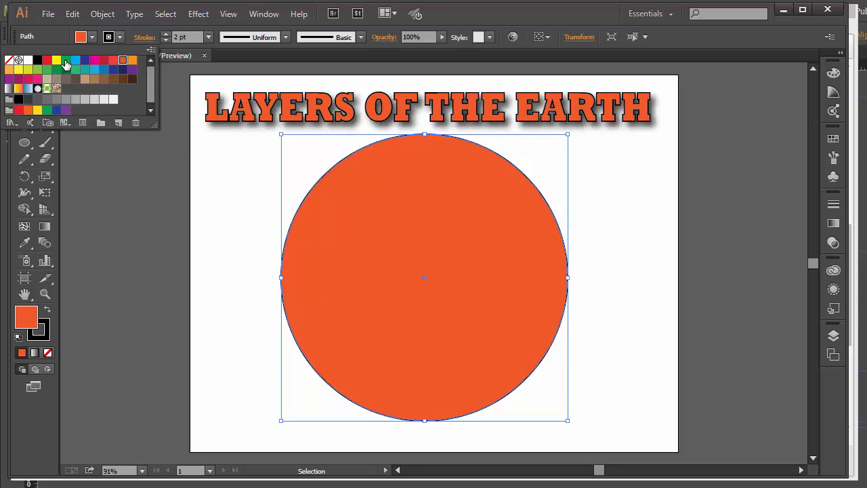
click(66, 60)
click(615, 239)
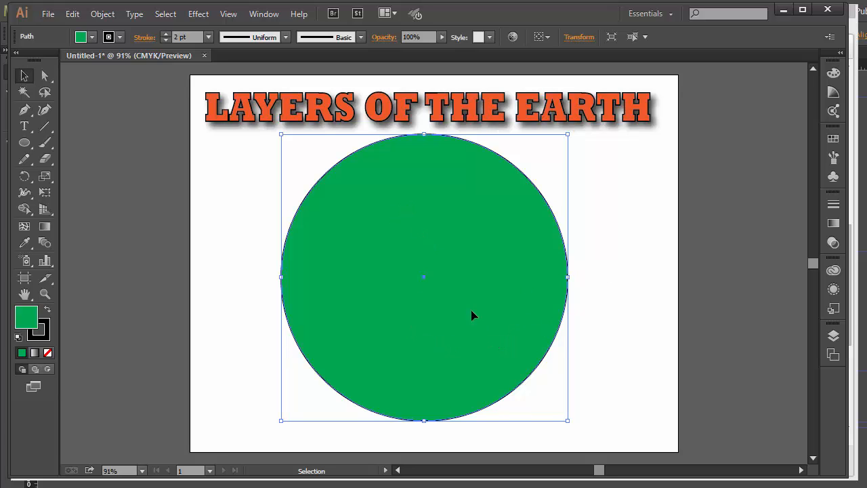
- Add a smaller copy of the green circle, filled dark brown and centred inside the original
drag(435, 239, 650, 251)
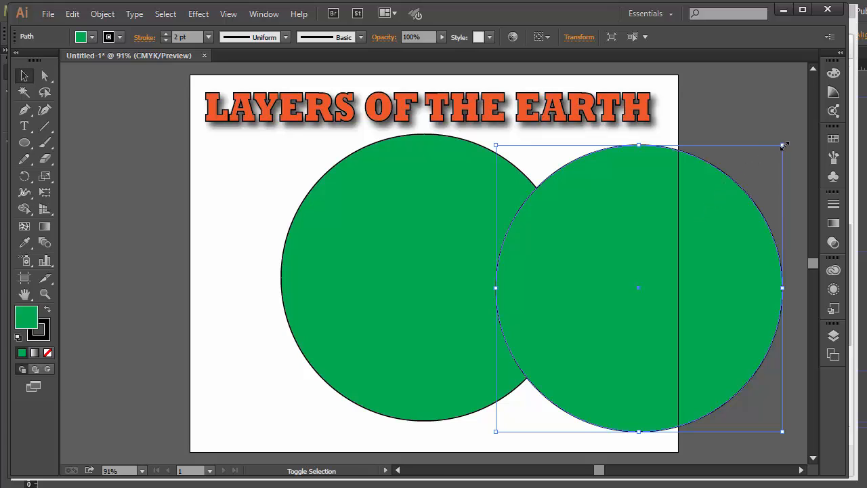
drag(783, 145, 746, 181)
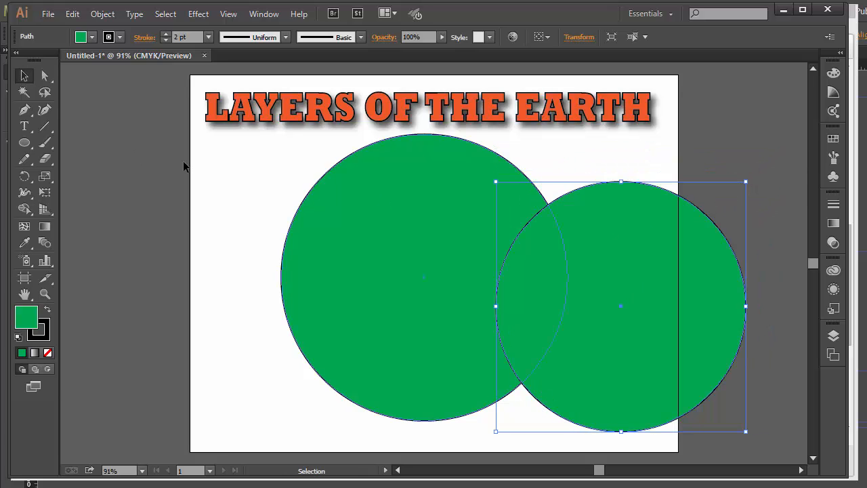
click(92, 37)
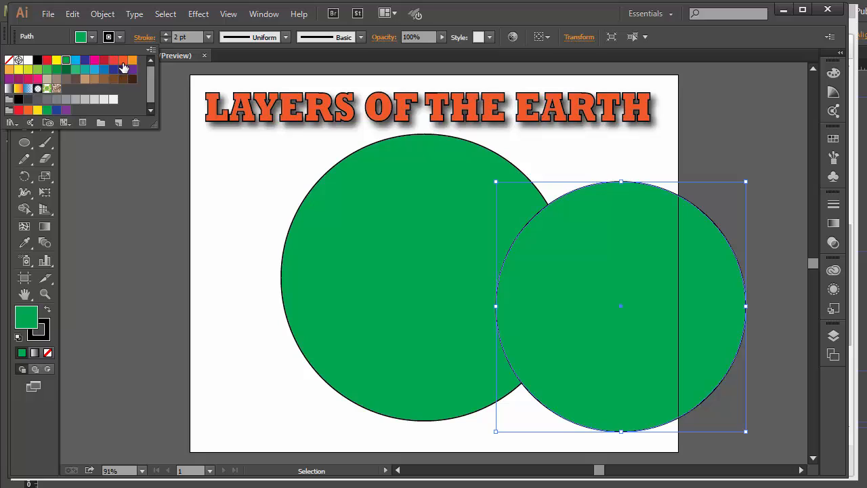
click(103, 59)
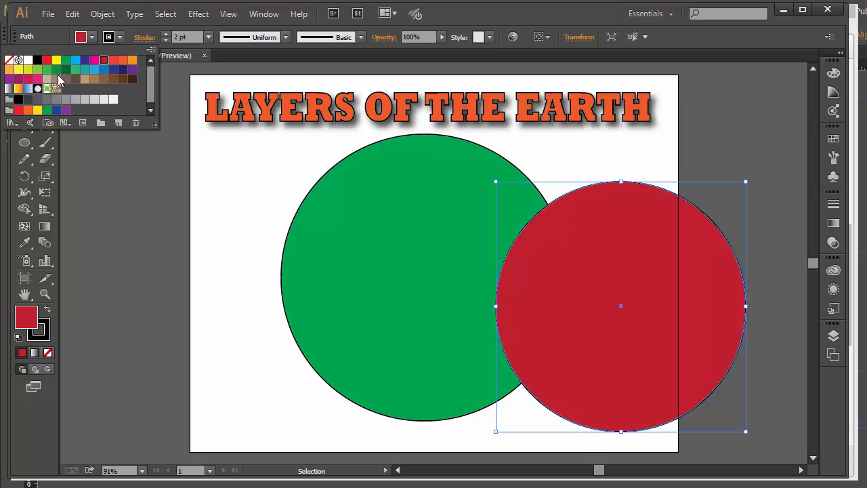
click(123, 79)
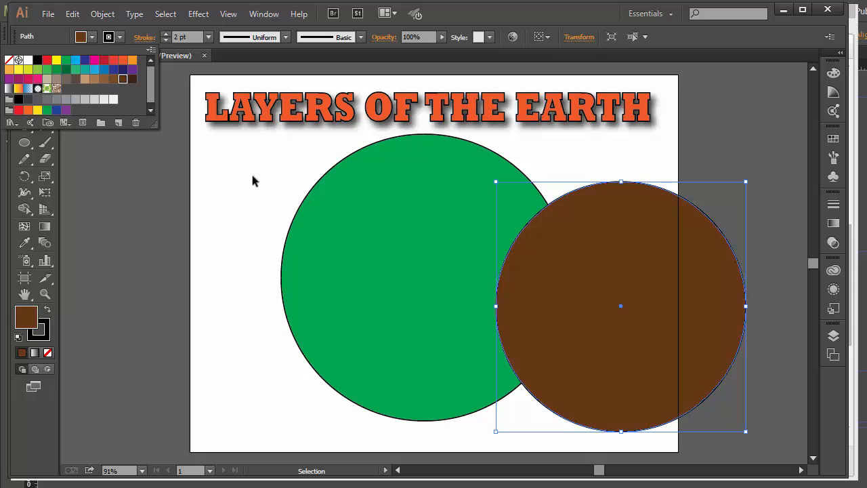
click(620, 258)
drag(600, 243, 405, 215)
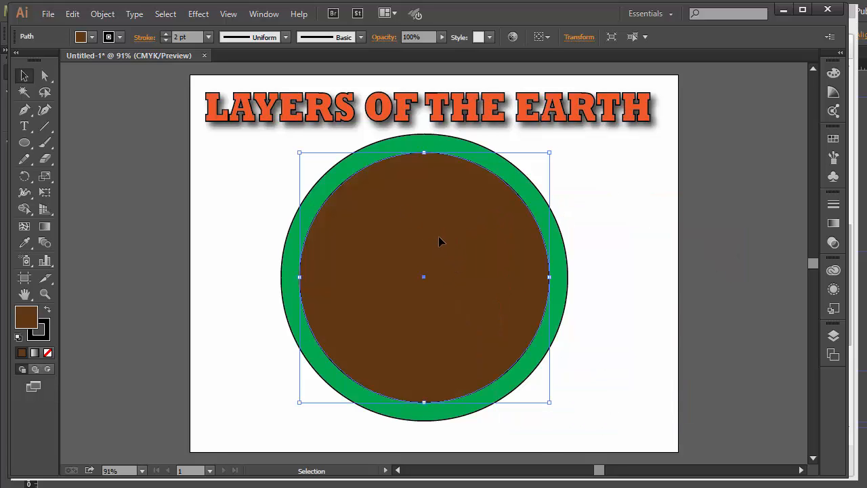
- Add a smaller copy of the dark brown circle, filled light brown and centred inside the original
drag(439, 240, 689, 244)
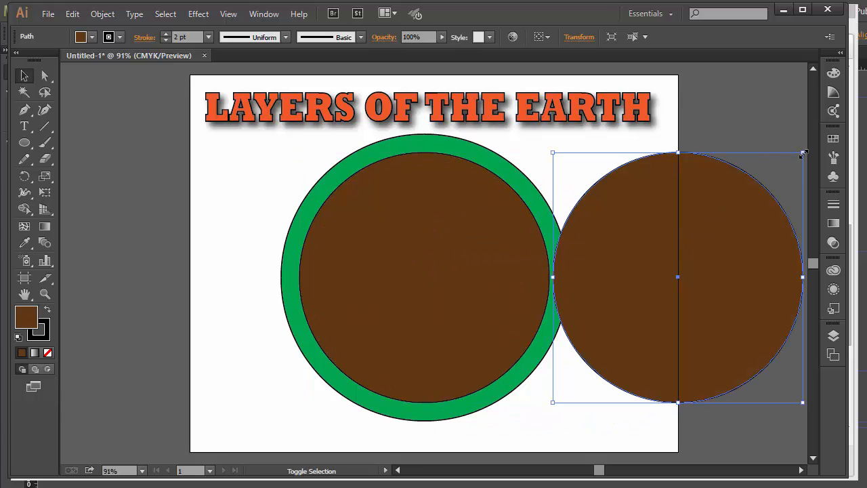
drag(803, 153, 753, 202)
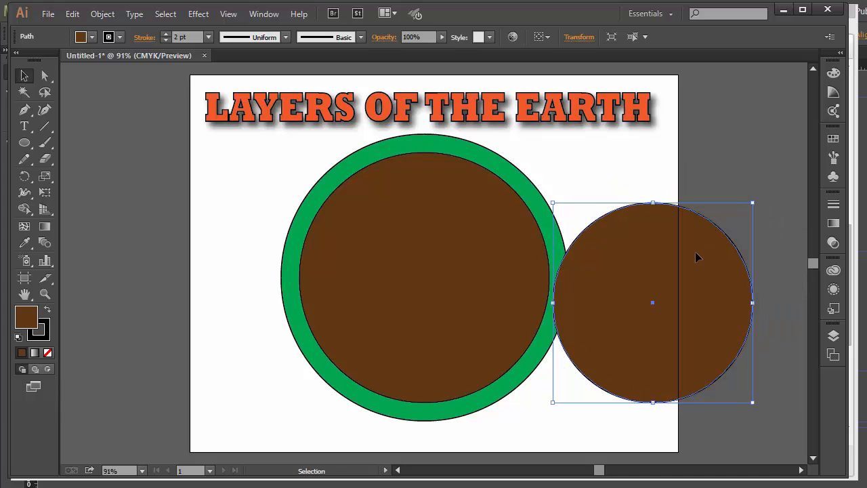
click(93, 37)
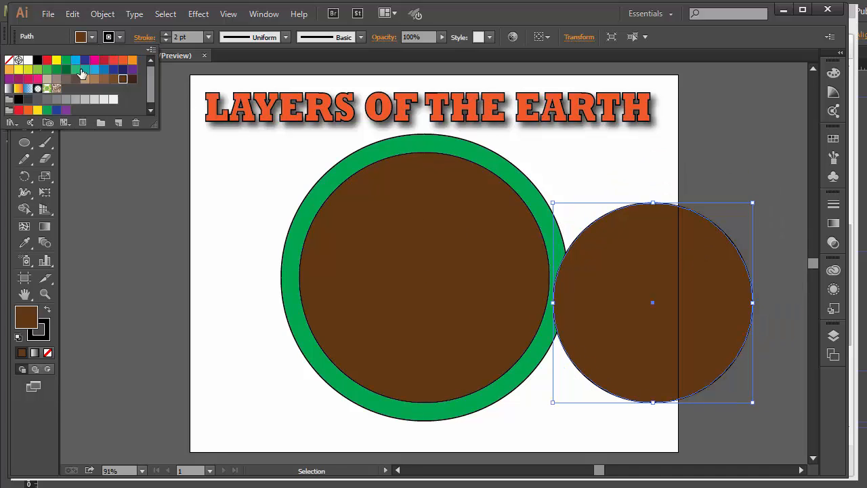
click(94, 79)
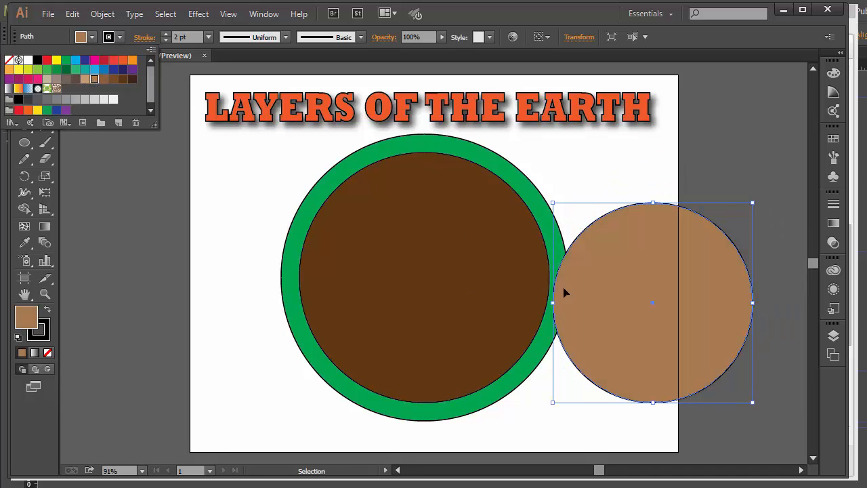
click(659, 248)
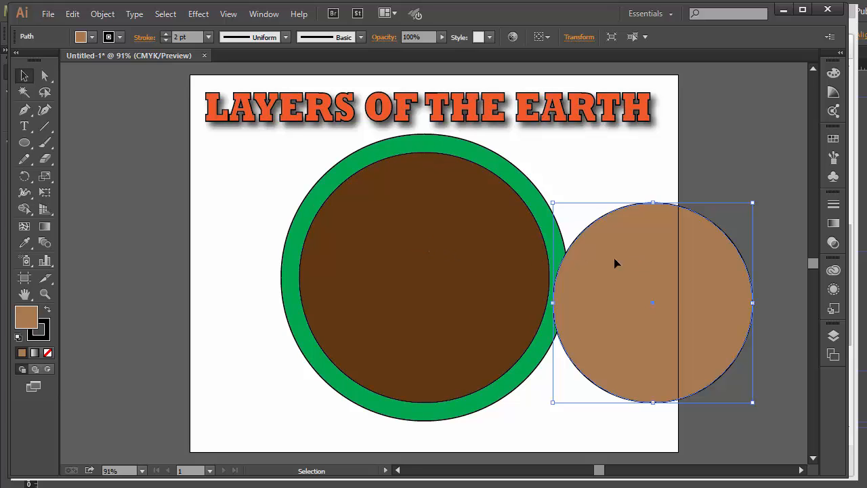
drag(615, 263, 412, 232)
click(696, 223)
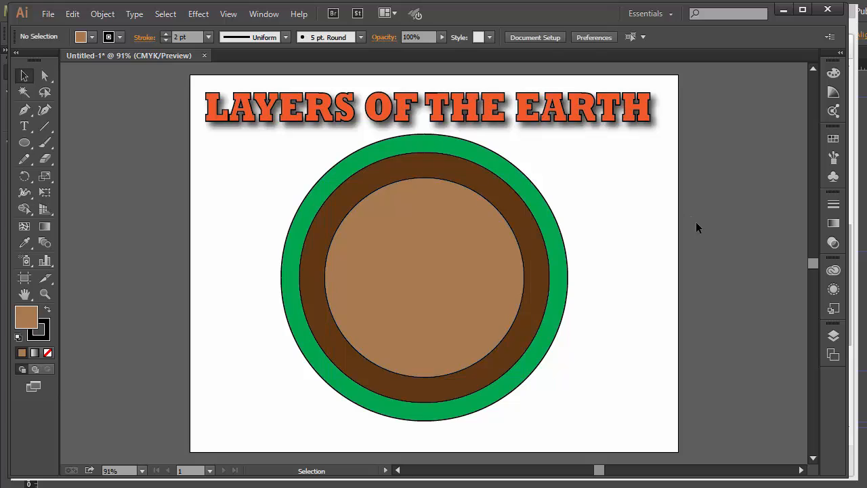
- Add a smaller copy of the light brown circle, centred inside the original and filled orange
drag(436, 237, 708, 238)
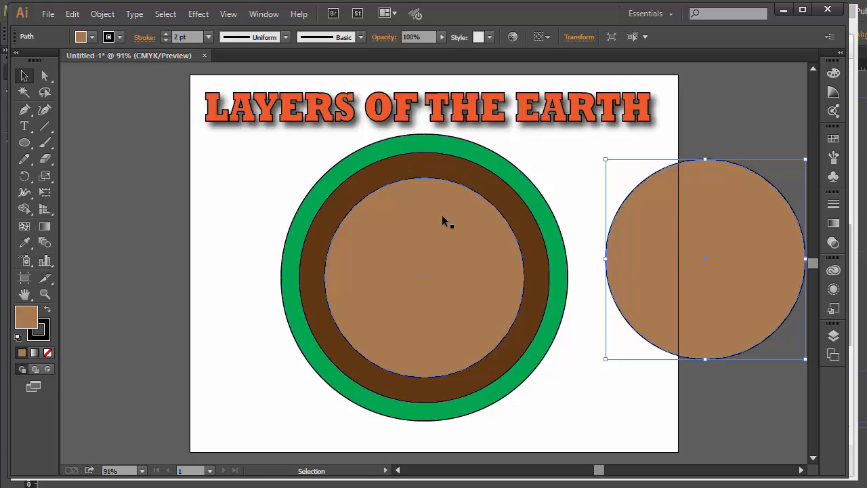
drag(605, 160, 653, 206)
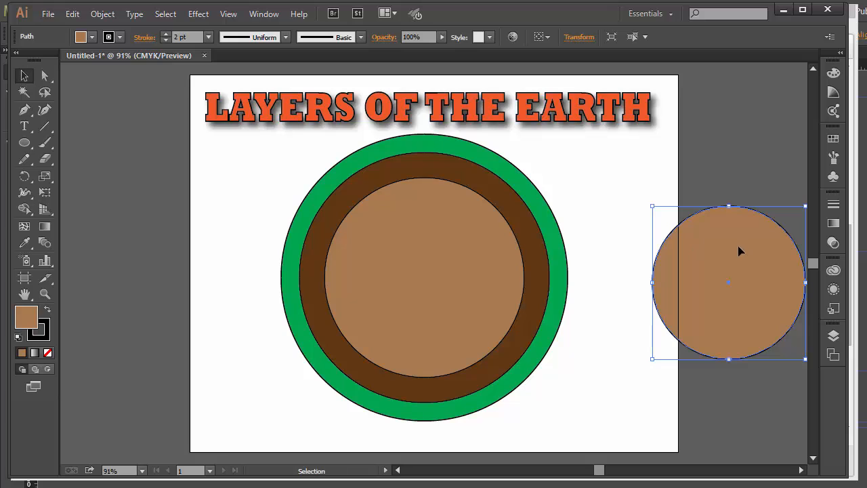
drag(740, 250, 437, 244)
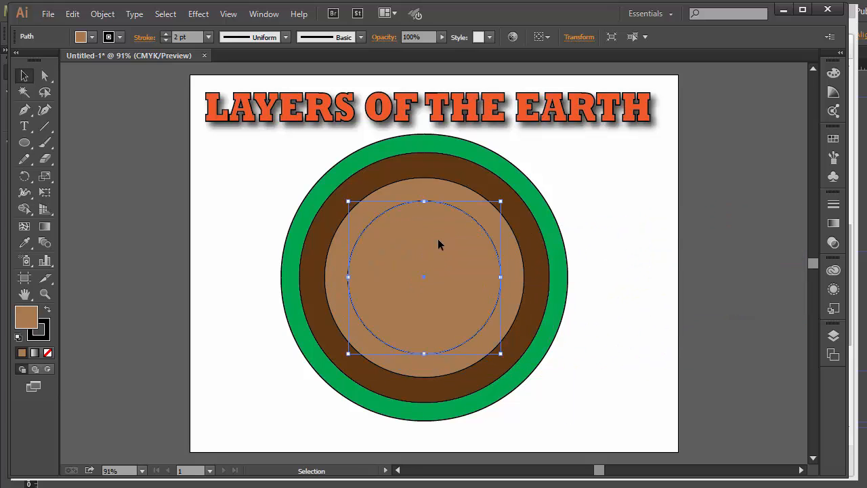
click(92, 38)
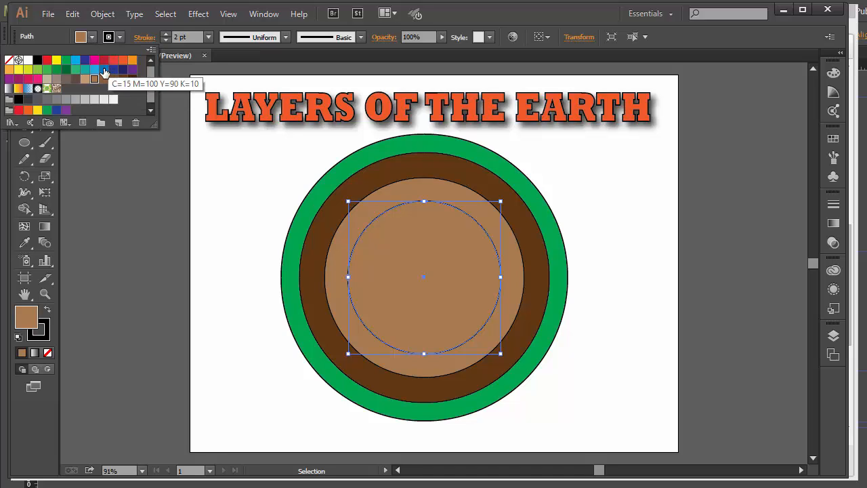
click(28, 110)
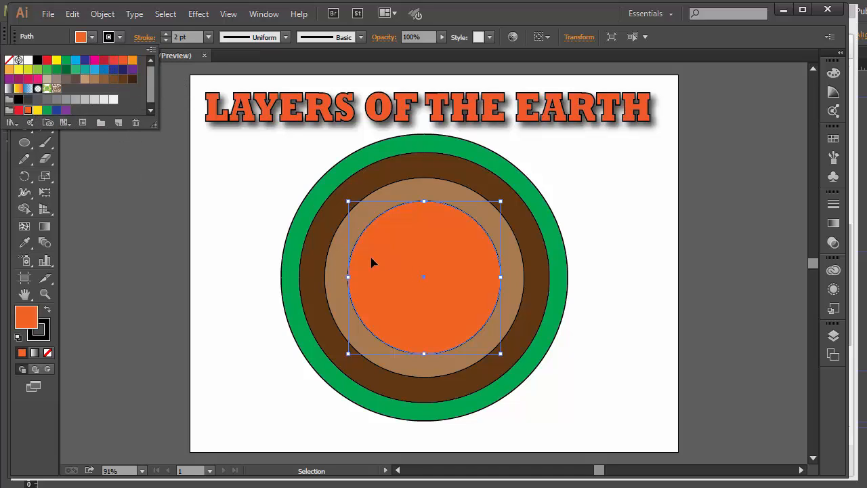
click(647, 243)
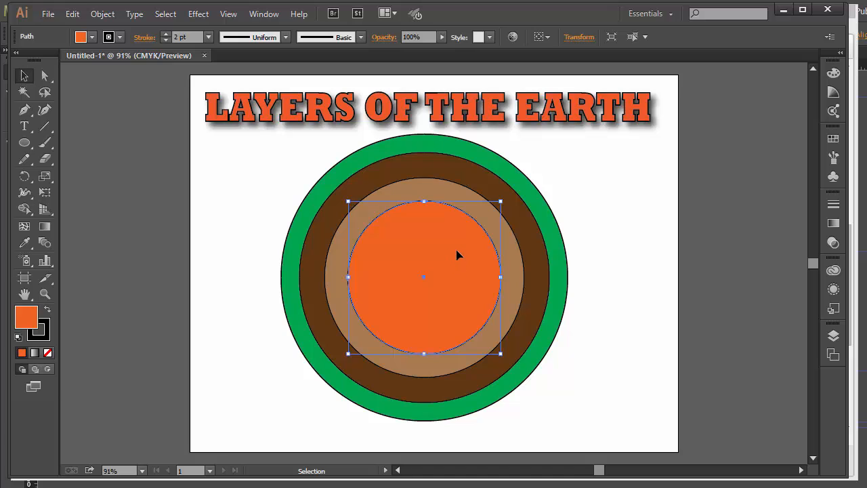
- Add a smaller copy of the orange circle at the centre of the rings, filled dark red
drag(455, 256, 658, 250)
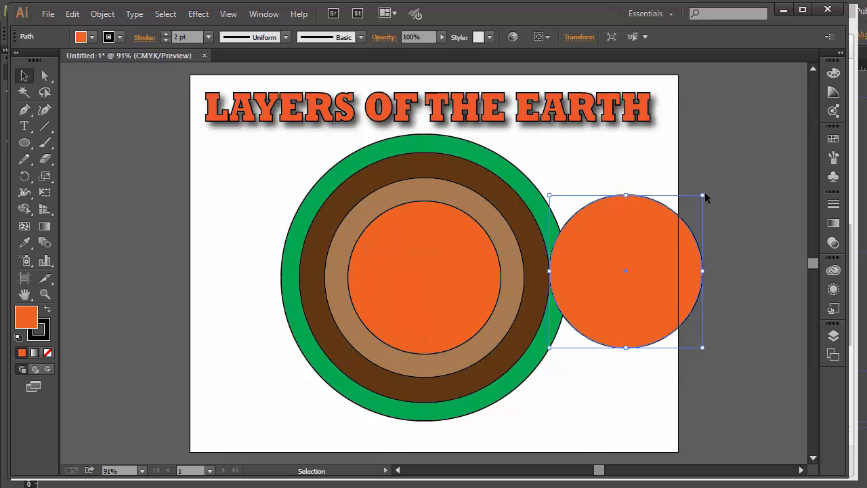
drag(704, 195, 648, 250)
drag(610, 294, 443, 265)
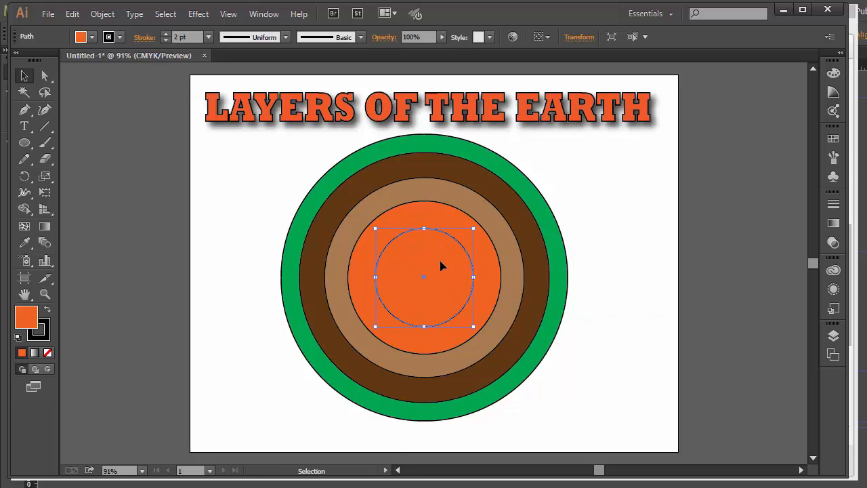
click(91, 38)
click(103, 61)
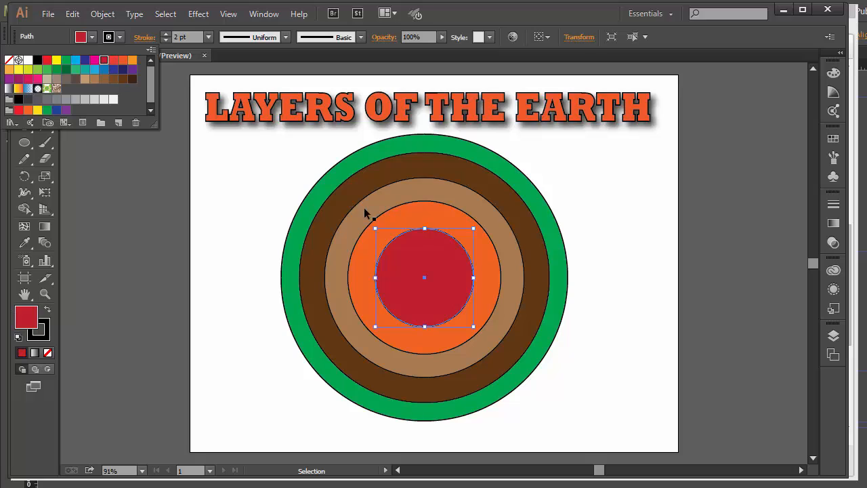
click(689, 233)
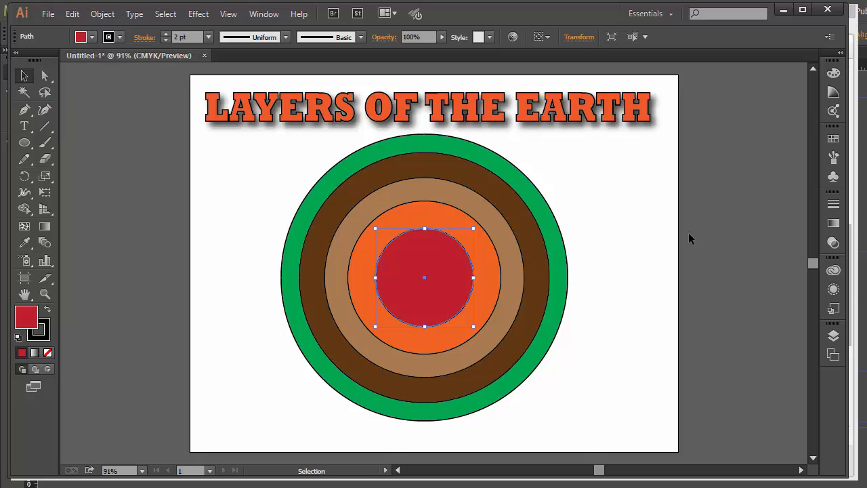
click(663, 265)
- Start a Roughen effect on the outer green circle with preview on and a relative size of 1%
click(568, 279)
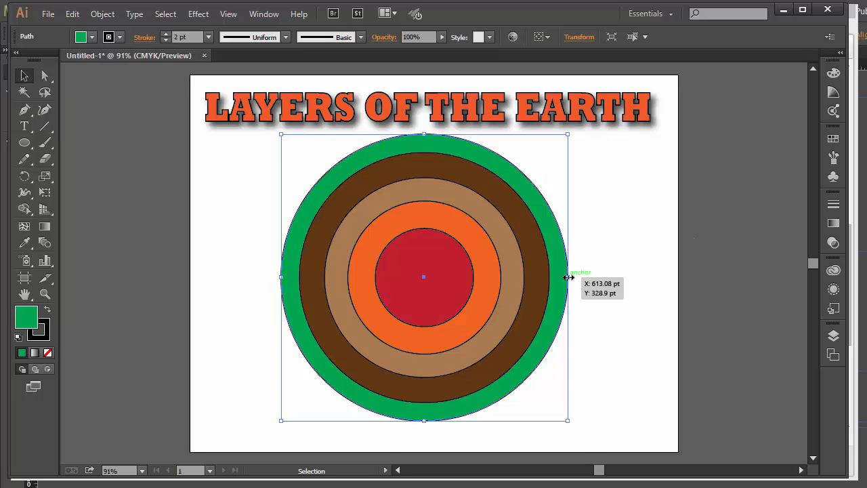
click(193, 15)
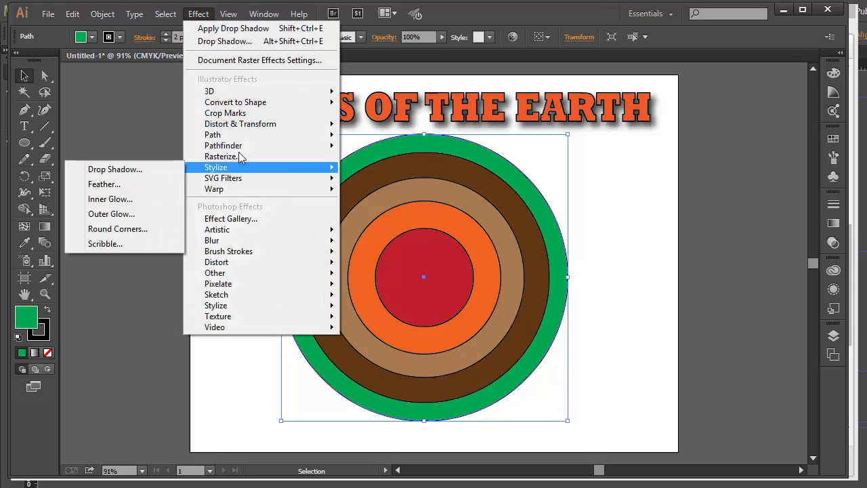
mouse_move(239, 134)
click(121, 156)
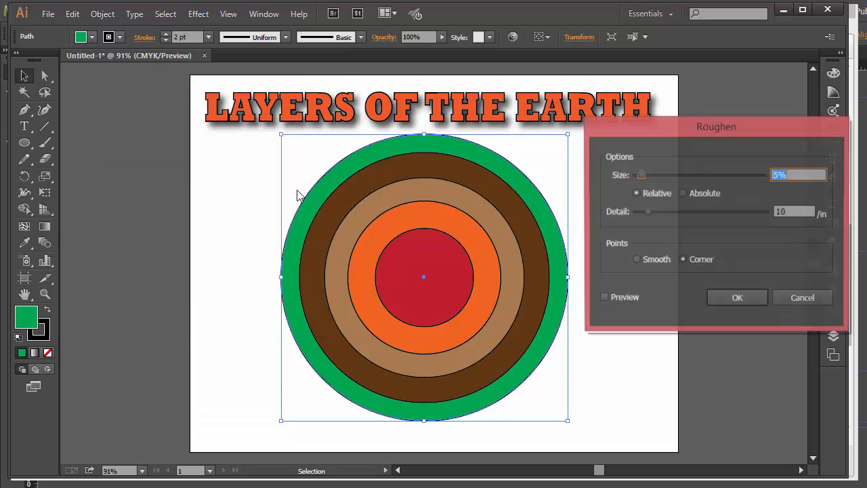
click(624, 299)
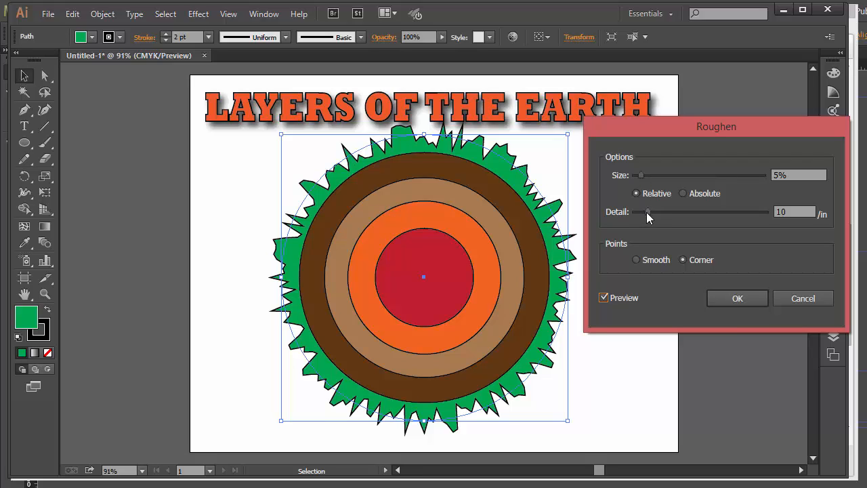
drag(642, 179, 635, 179)
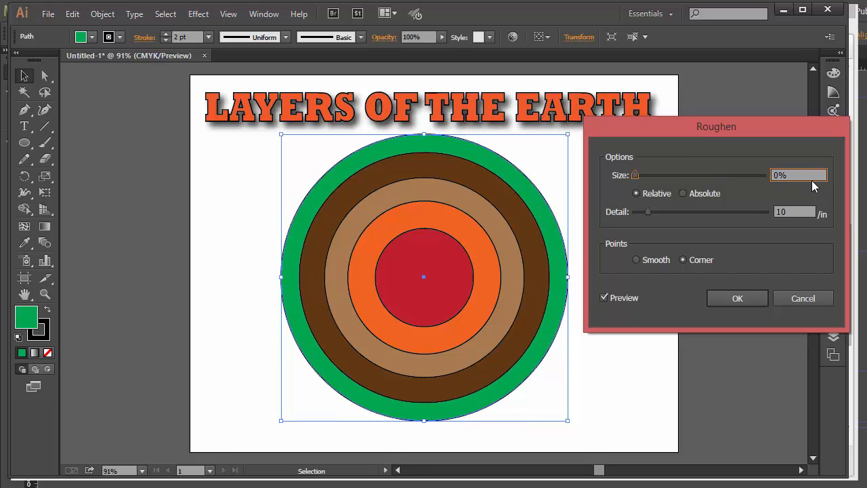
double_click(776, 173)
text(2)
key(Tab)
double_click(799, 174)
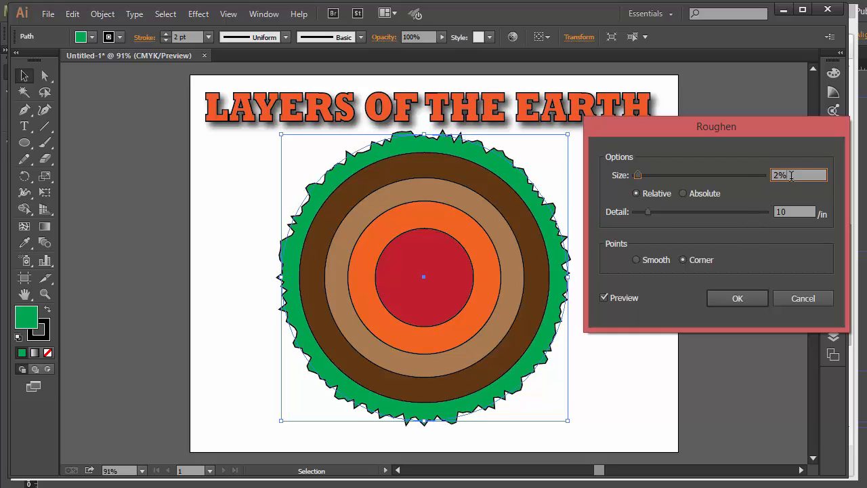
text(1)
key(Tab)
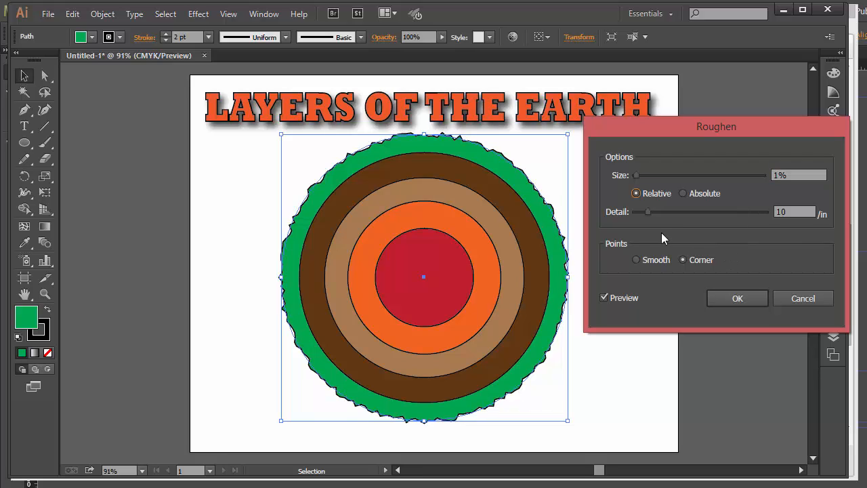
- Set the Roughen detail to 5 per inch with smooth points and apply the effect to the green circle
drag(647, 212, 643, 212)
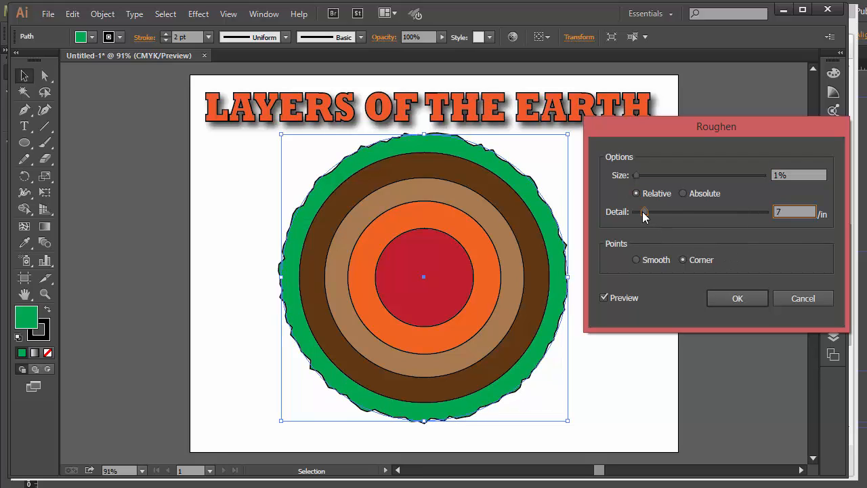
click(656, 260)
drag(644, 212, 641, 212)
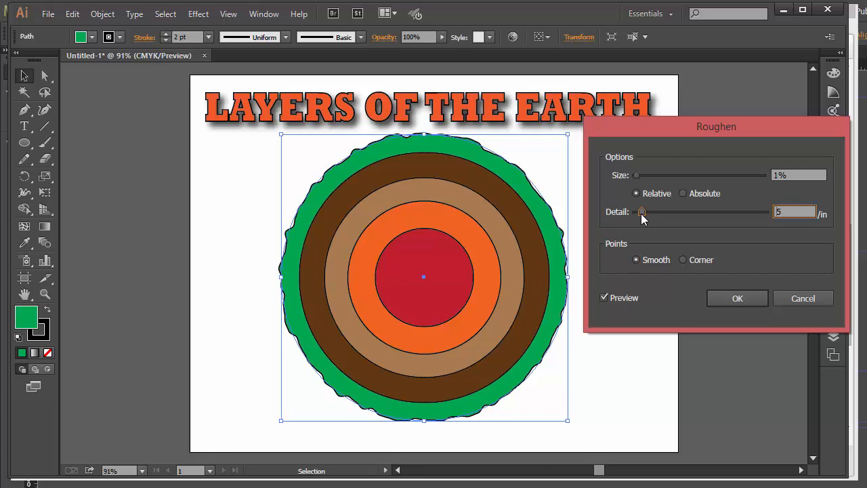
click(734, 297)
click(626, 260)
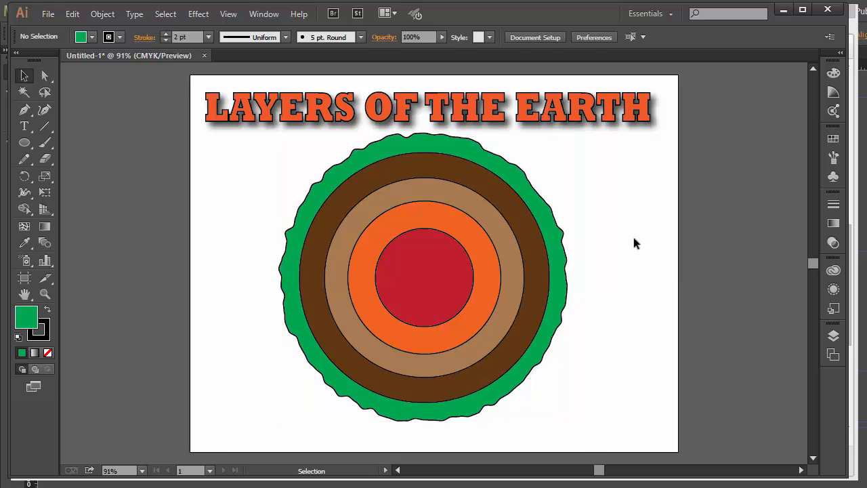
click(200, 15)
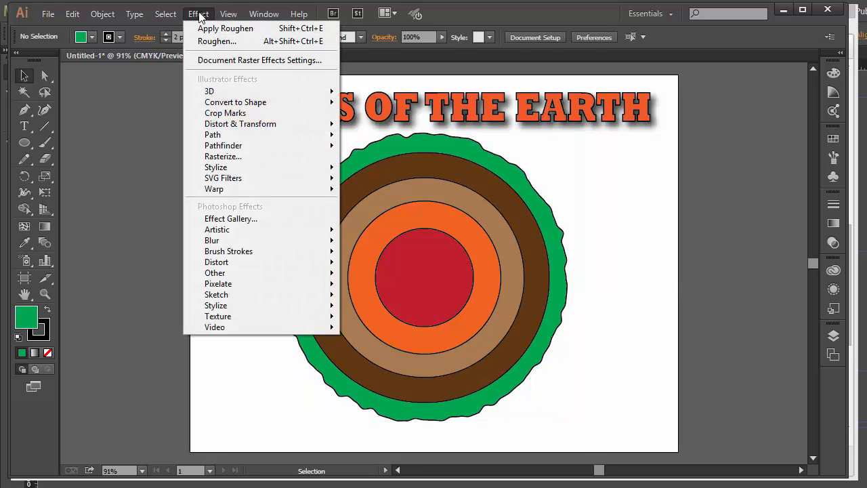
click(200, 14)
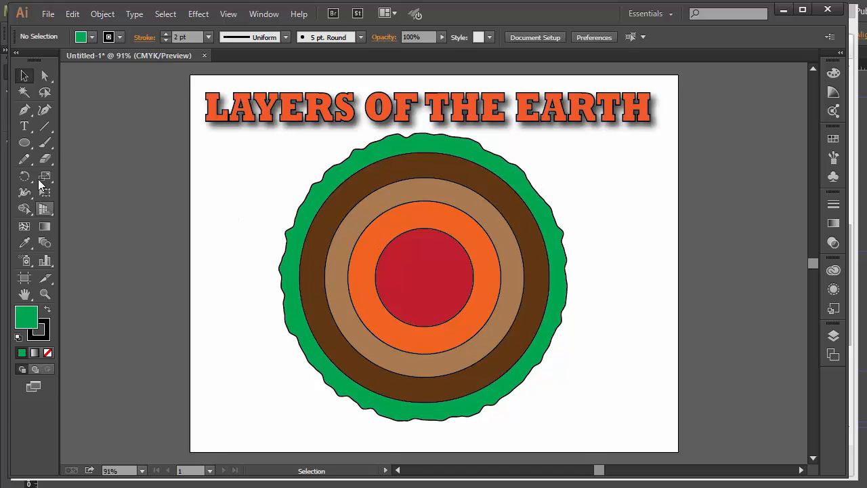
- Add the text label "inner core" below the title's left end and enlarge it to about 44 pt
click(25, 126)
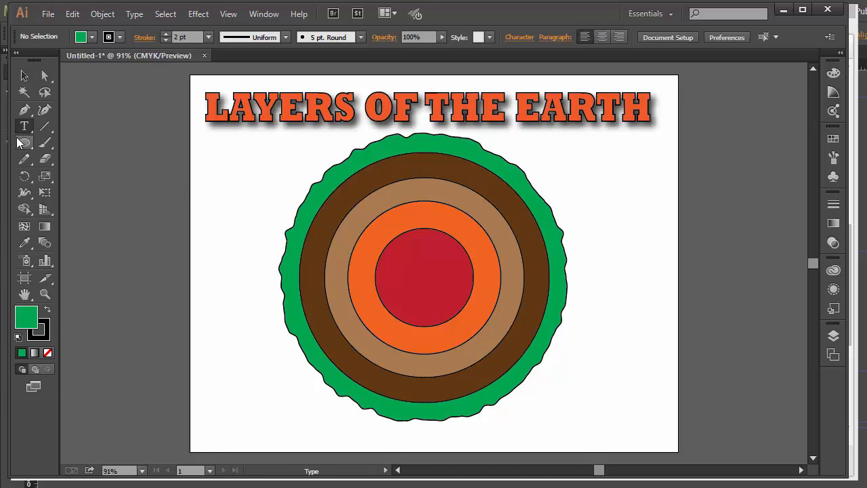
click(204, 187)
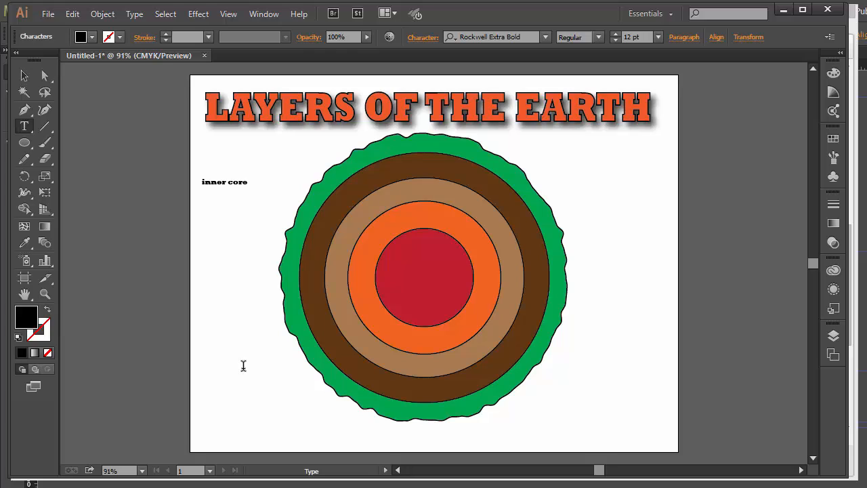
click(24, 75)
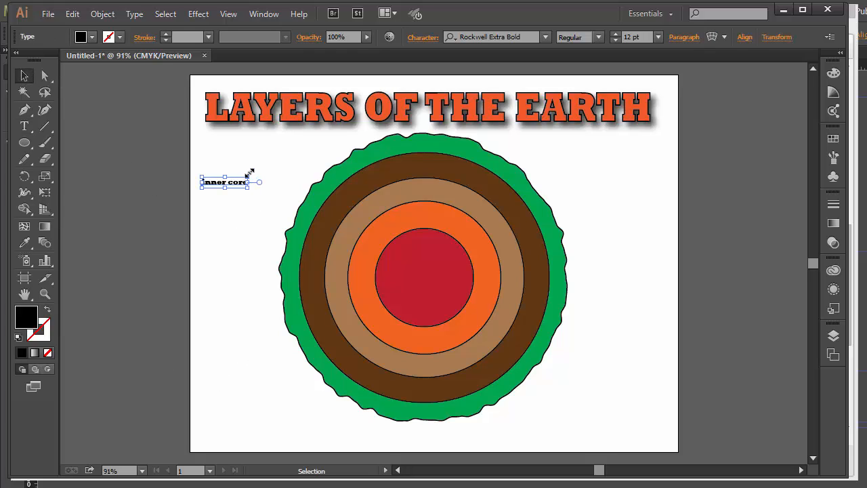
drag(249, 172, 276, 160)
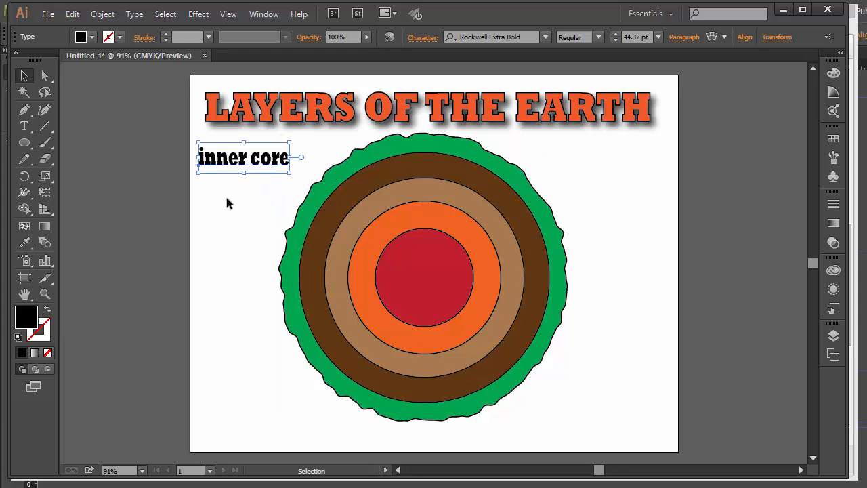
- Change the "inner core" label's font to Arial Bold and resize it to about 34 pt
click(546, 38)
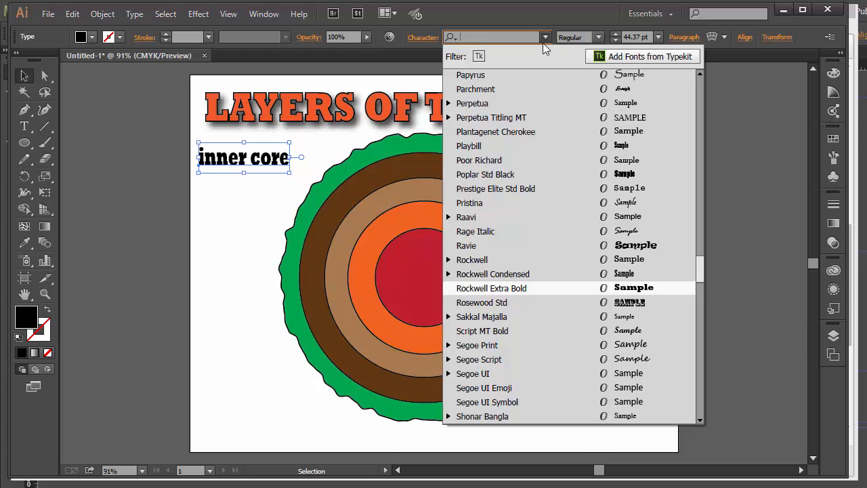
scroll(525, 138, up, 20)
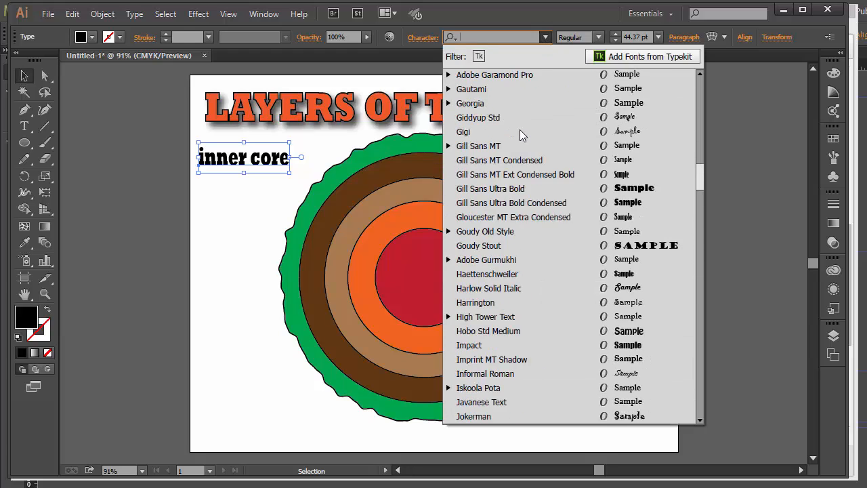
scroll(518, 132, up, 20)
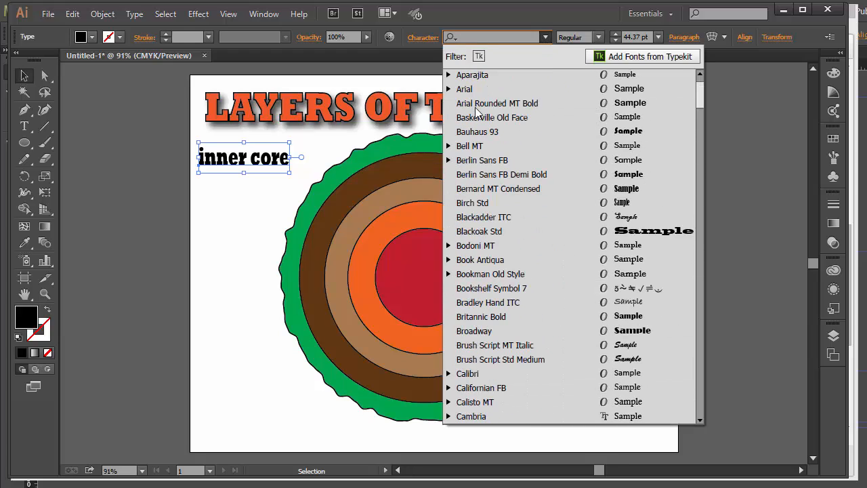
click(448, 88)
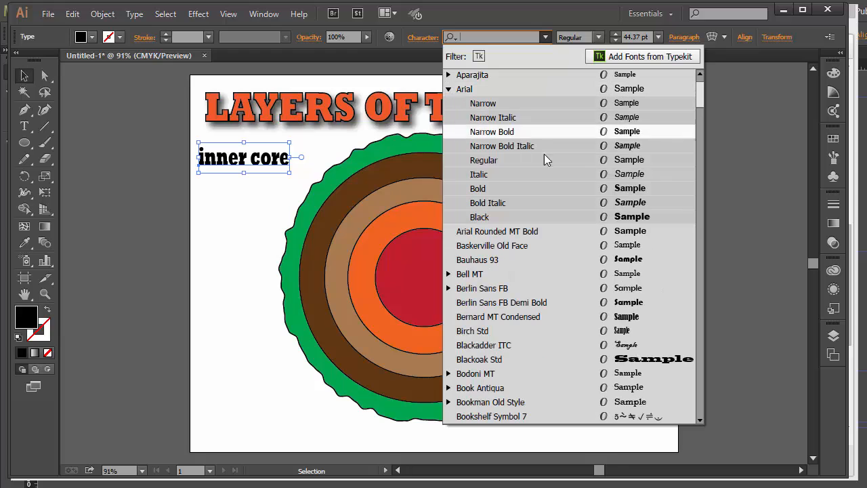
click(608, 195)
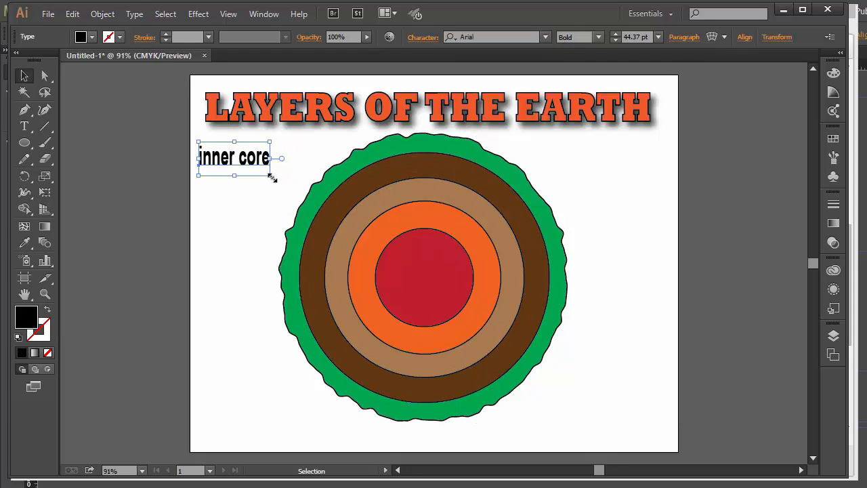
drag(272, 176, 288, 169)
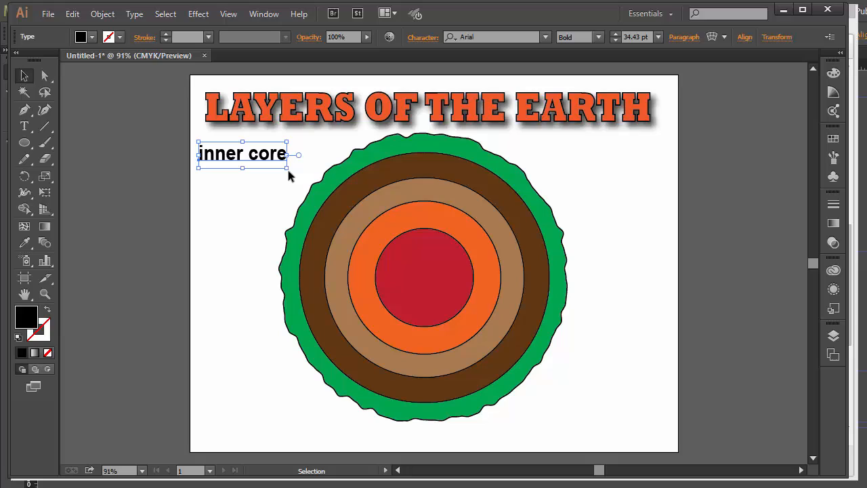
click(237, 210)
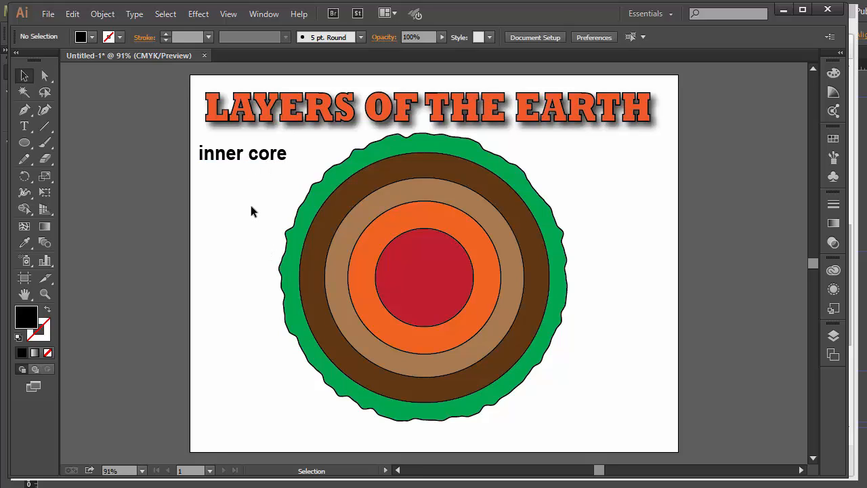
- Copy the "inner core" label to the artboard's lower-left area and change the copy's text to "outer core"
drag(239, 162, 203, 397)
double_click(229, 403)
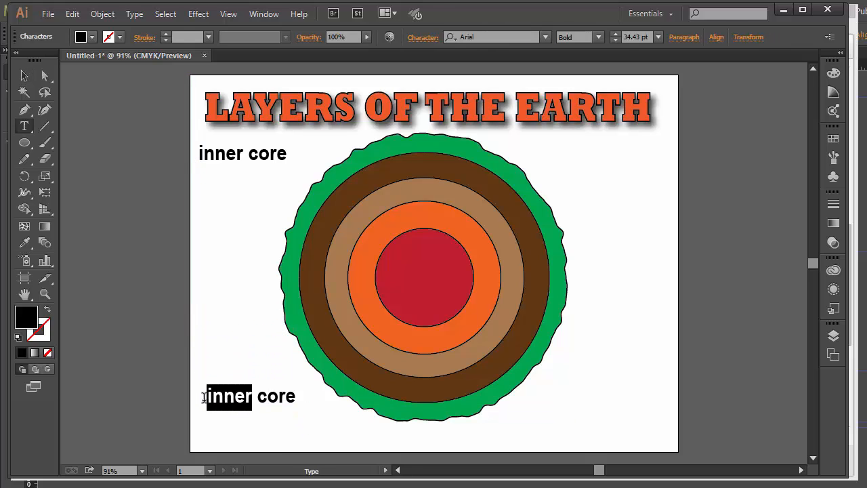
text(outer)
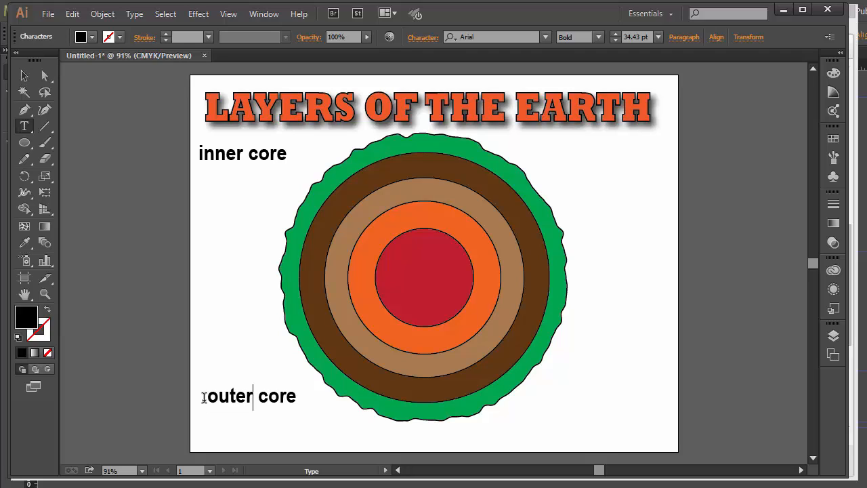
key(Escape)
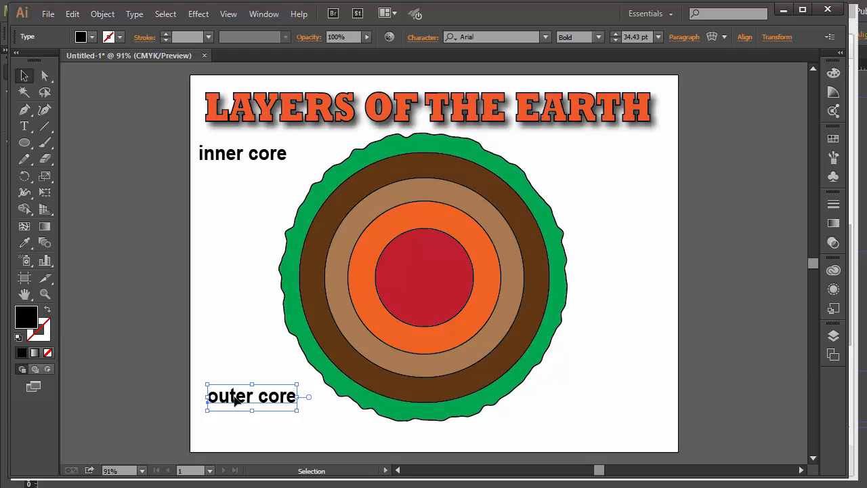
- Copy the "outer core" label, change the copy's text to "inner mantle" and centre it just below the circles
drag(236, 401, 487, 439)
double_click(416, 440)
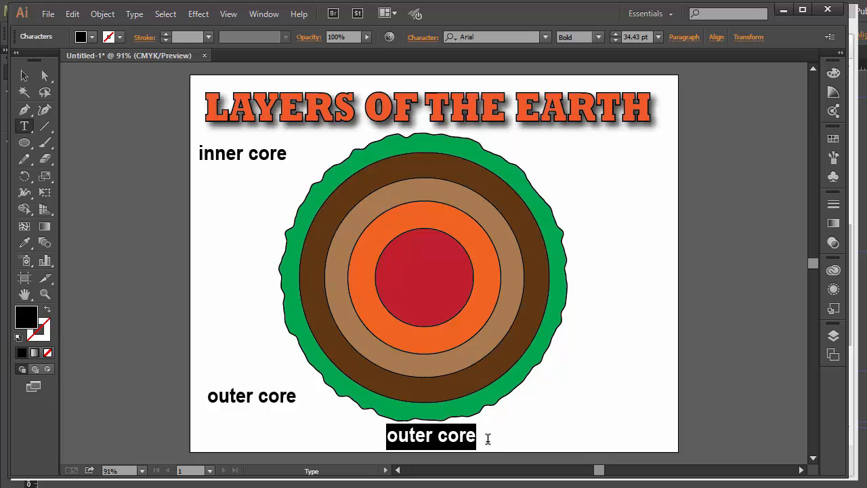
text(inner mantle)
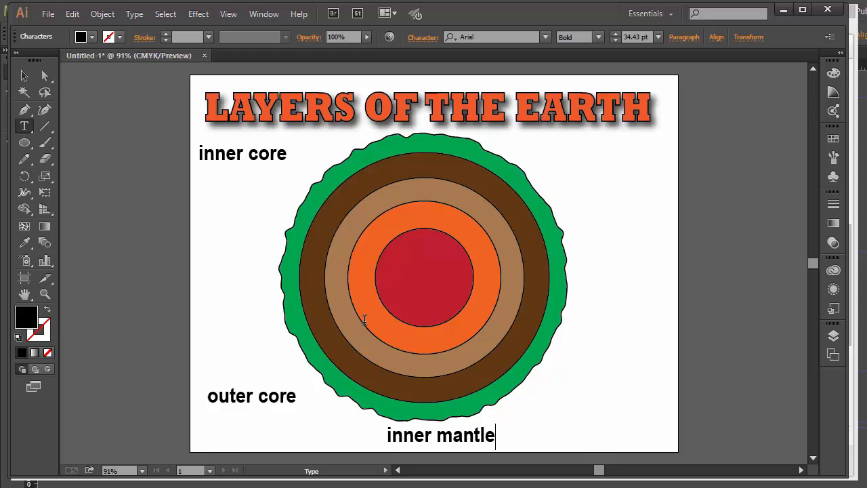
click(23, 76)
mouse_move(444, 437)
mouse_down()
mouse_move(418, 437)
mouse_move(427, 437)
mouse_up()
- Check the assignment's layer list in the browser, then copy "inner mantle" to the artboard's lower right and reword the copy "outer mantle"
key(alt+Tab)
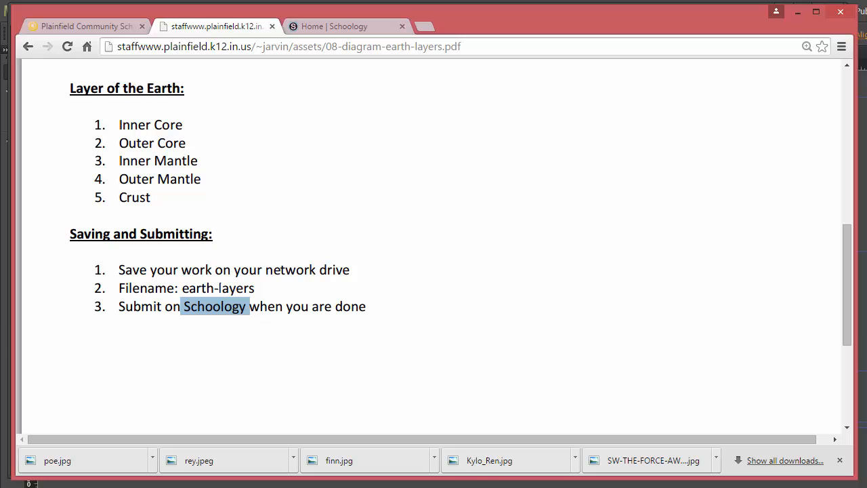
key(alt+Tab)
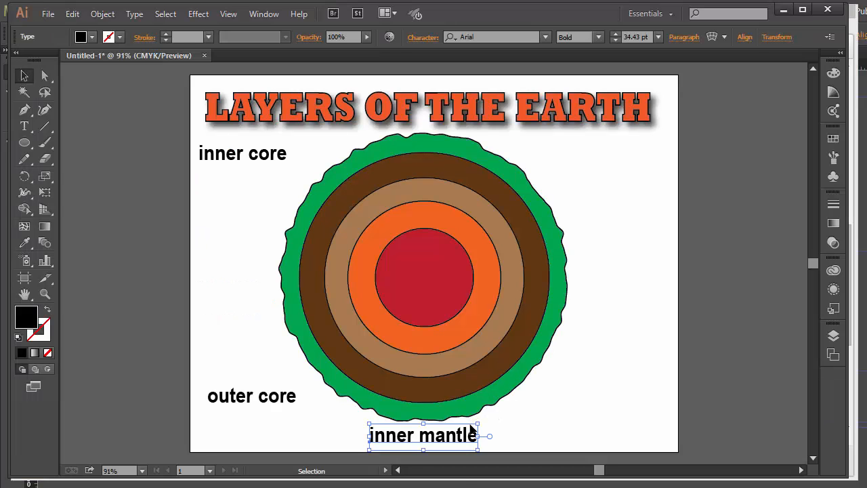
drag(451, 434, 598, 388)
key(t)
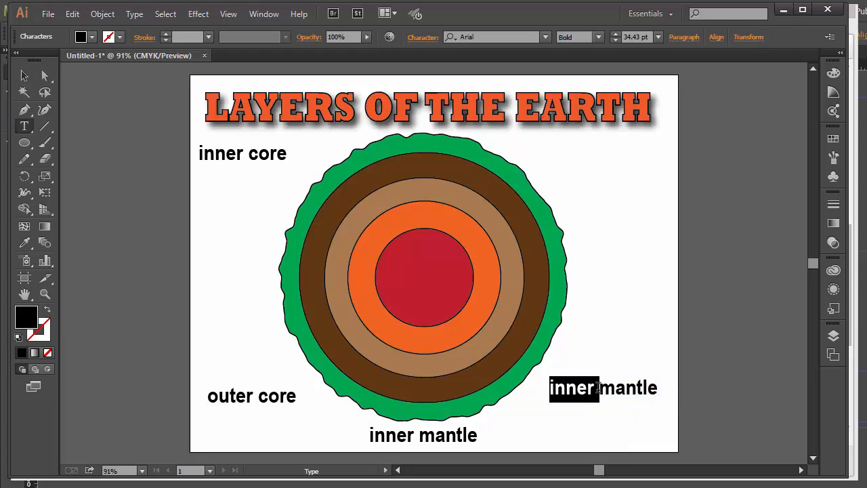
text(outer)
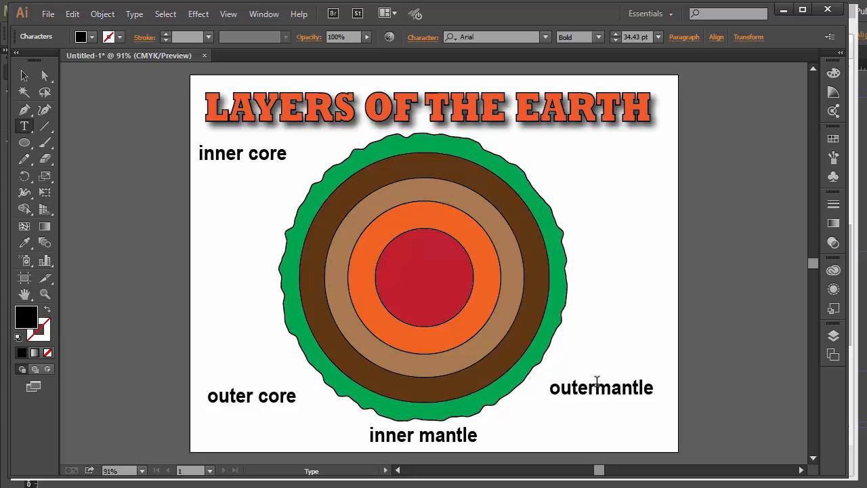
text(v)
key(BackSpace)
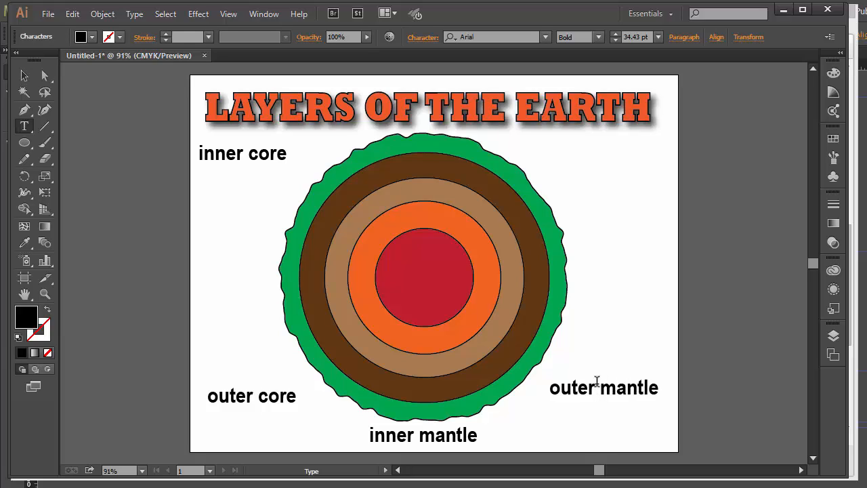
click(24, 76)
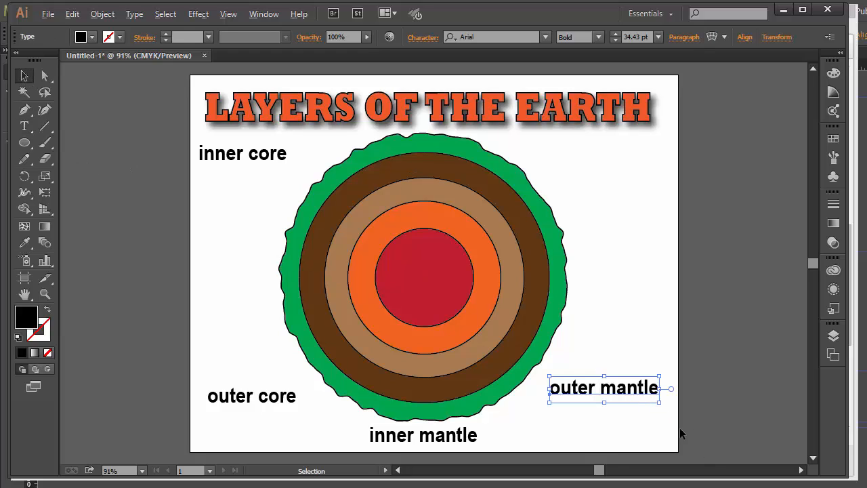
- Copy the "outer mantle" label to the artboard's upper right, change its text to "crust" and shift it slightly away from the circles
drag(629, 393, 623, 171)
key(t)
click(571, 168)
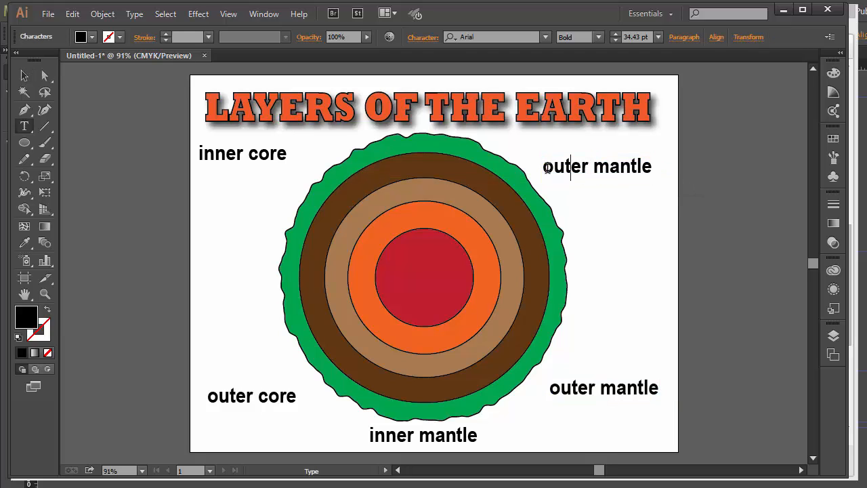
drag(547, 168, 662, 167)
text(c)
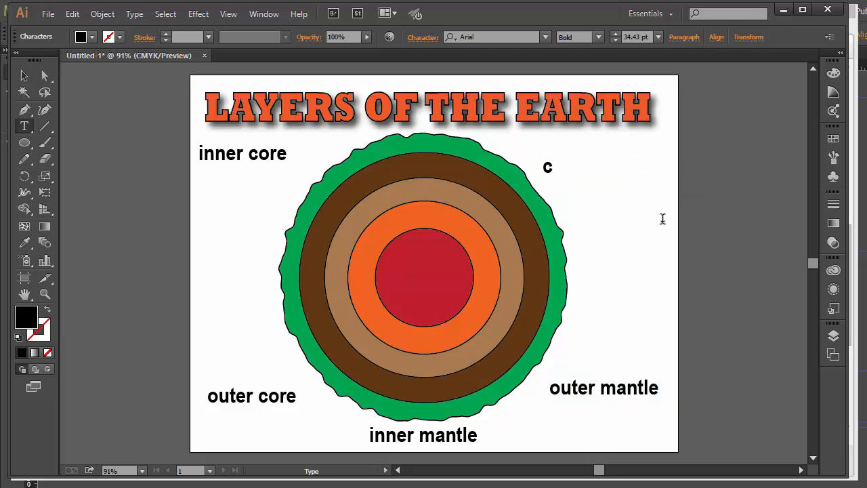
text(rust)
click(24, 75)
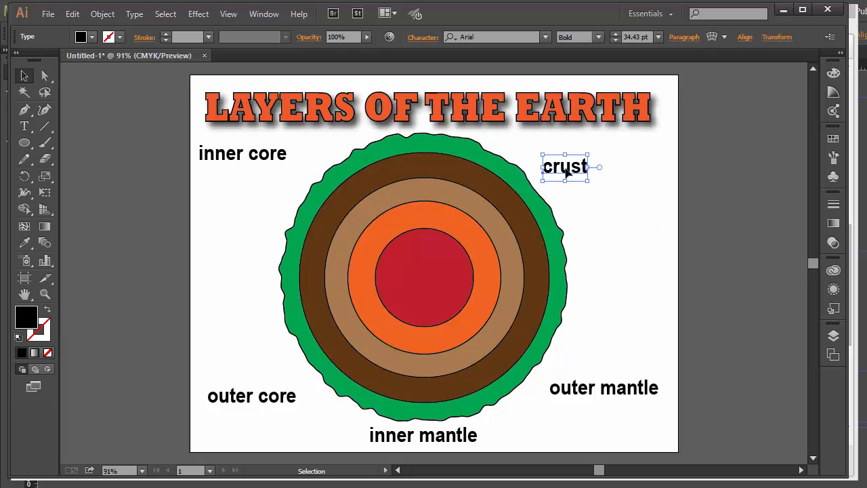
drag(567, 172, 604, 172)
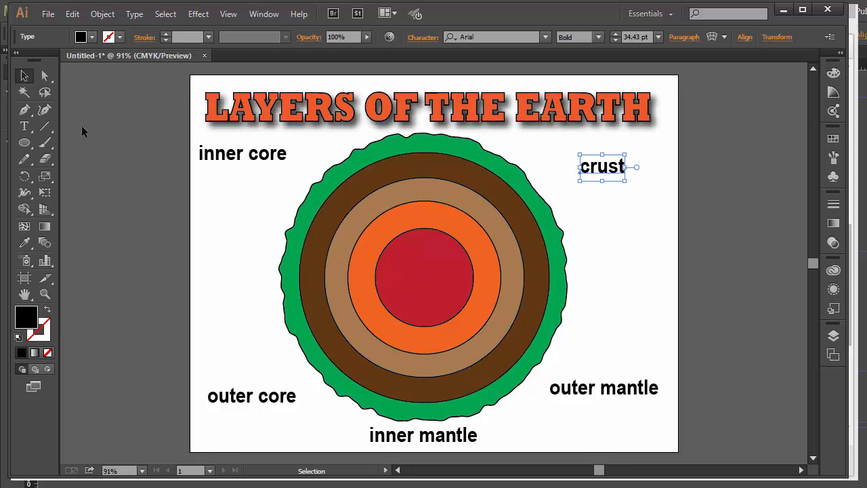
- Draw a straight line from the "inner core" label into the red centre circle with a 4 pt black stroke
click(45, 128)
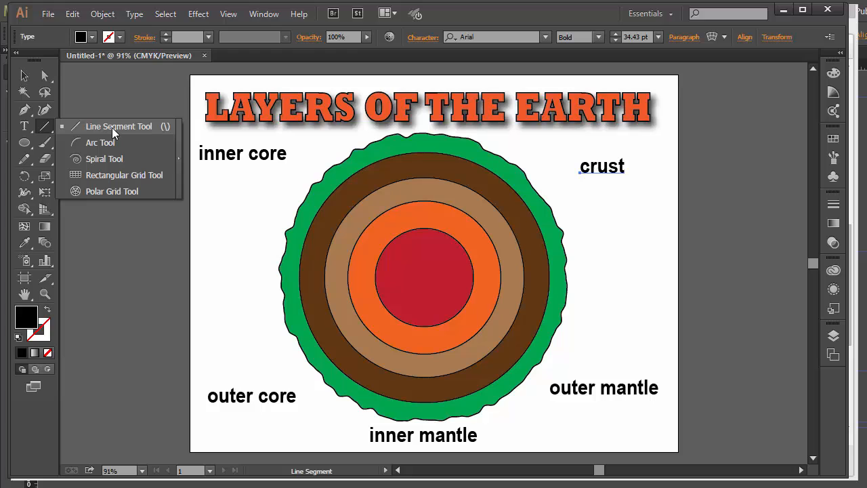
click(112, 128)
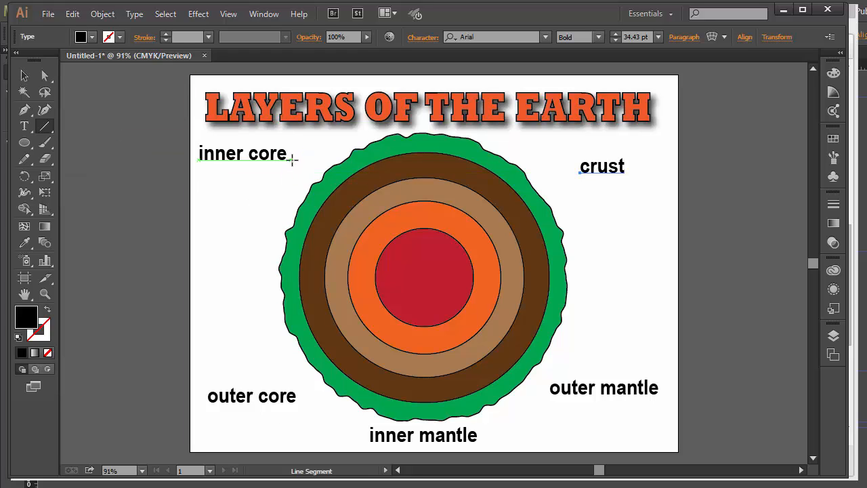
drag(291, 159, 408, 262)
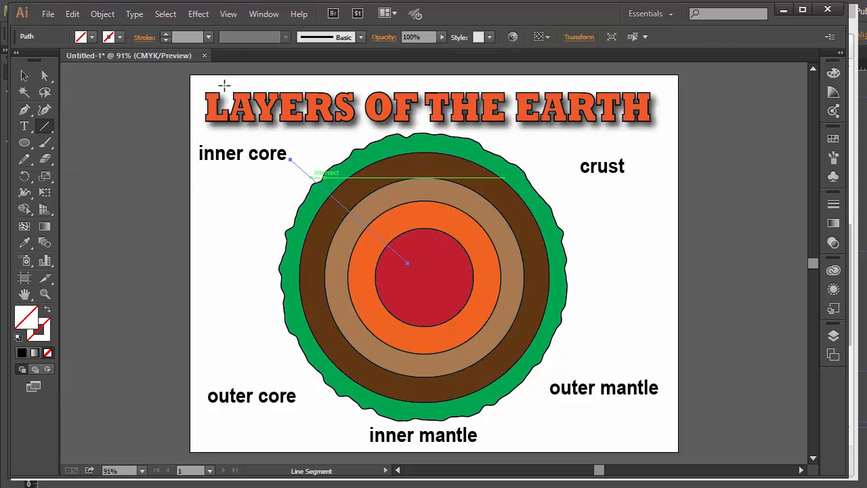
click(165, 33)
click(164, 34)
click(164, 33)
click(165, 34)
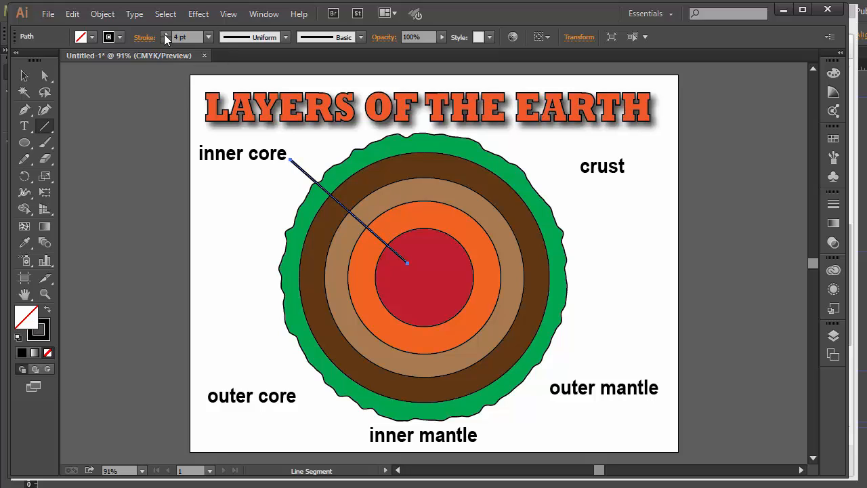
click(120, 37)
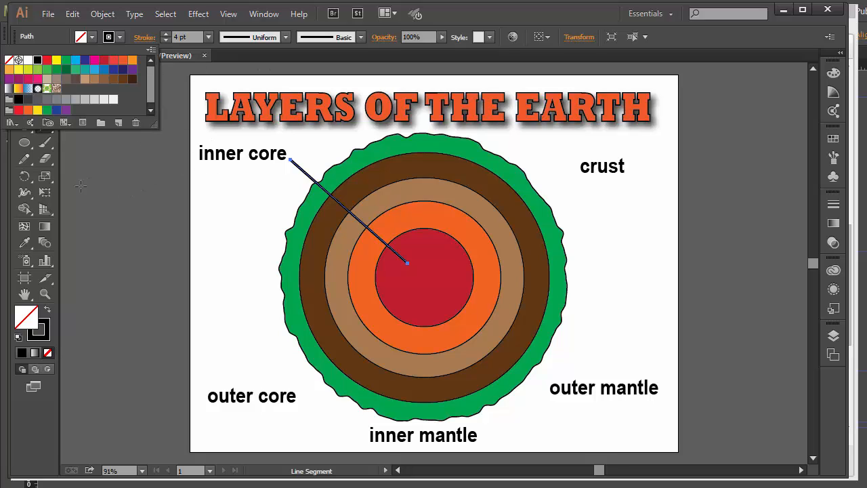
key(Escape)
- Add the Arrow 1 arrowhead to the end point of the "inner core" line
key(v)
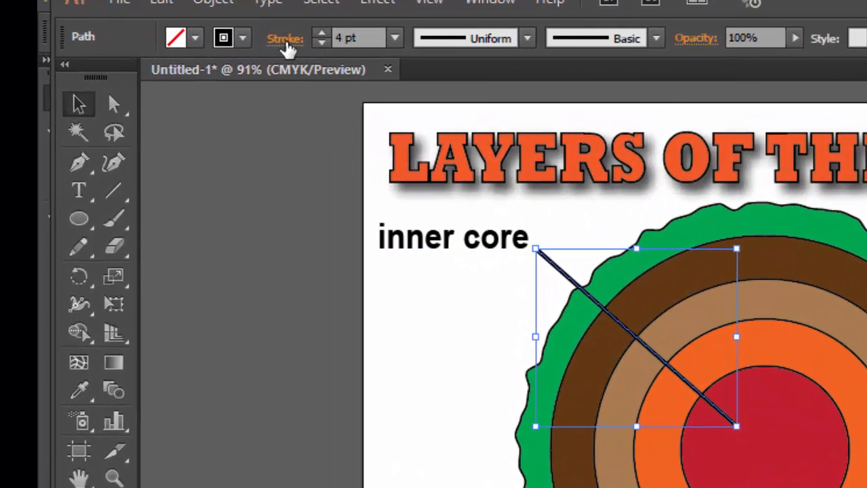
click(286, 40)
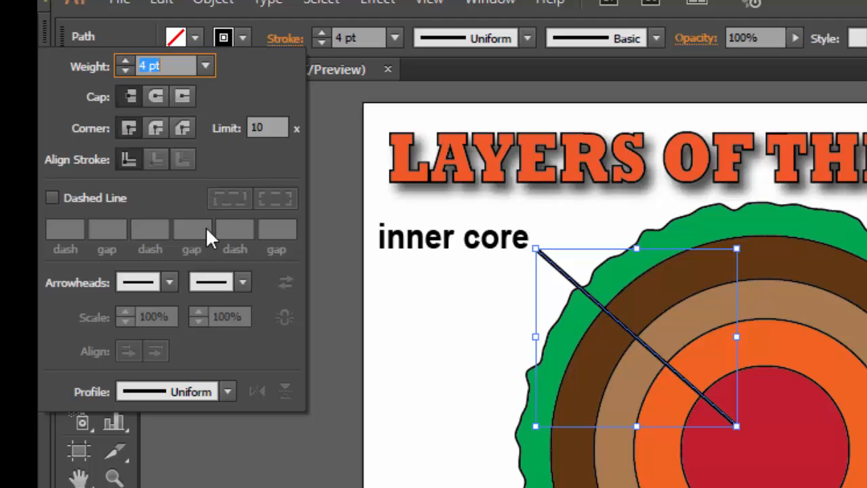
click(241, 282)
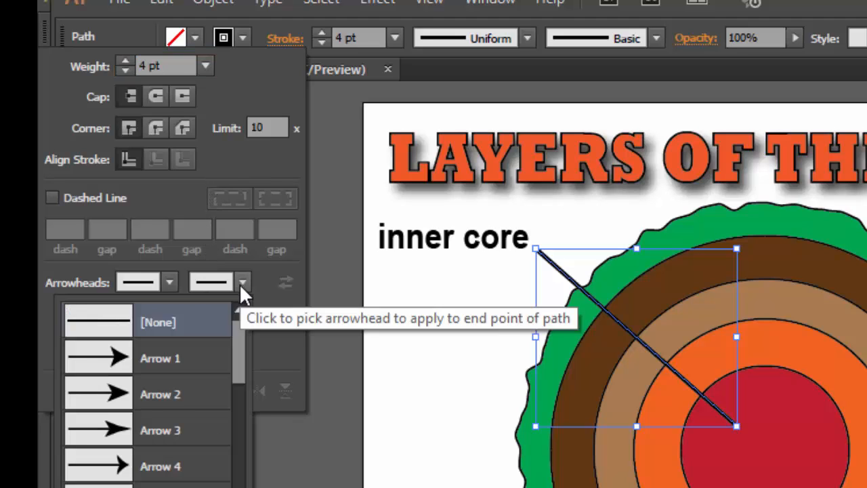
click(131, 356)
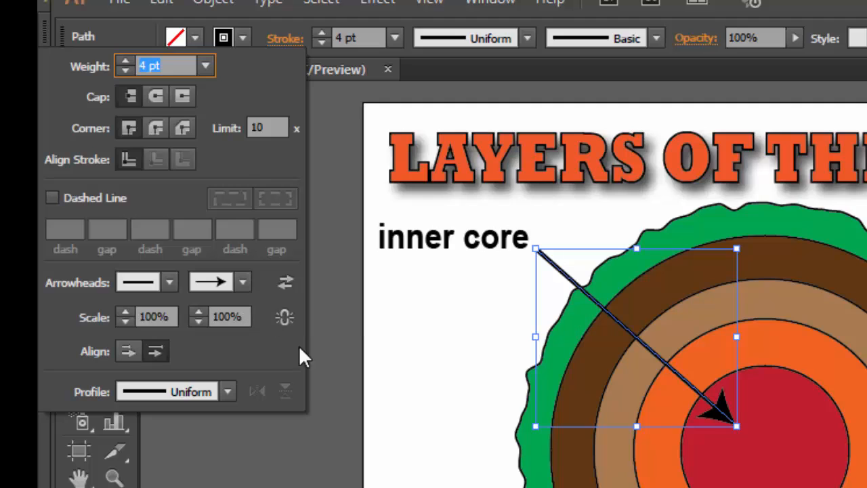
click(427, 346)
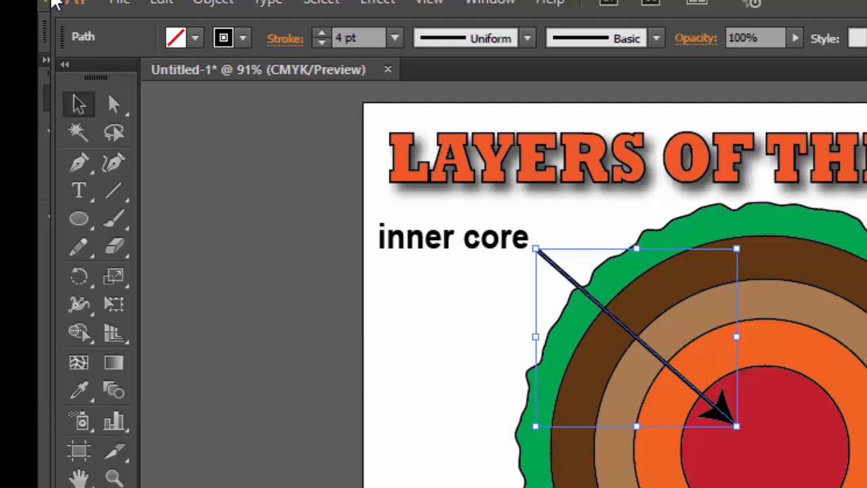
- Draw a straight line from the "outer core" label into the orange ring
click(113, 191)
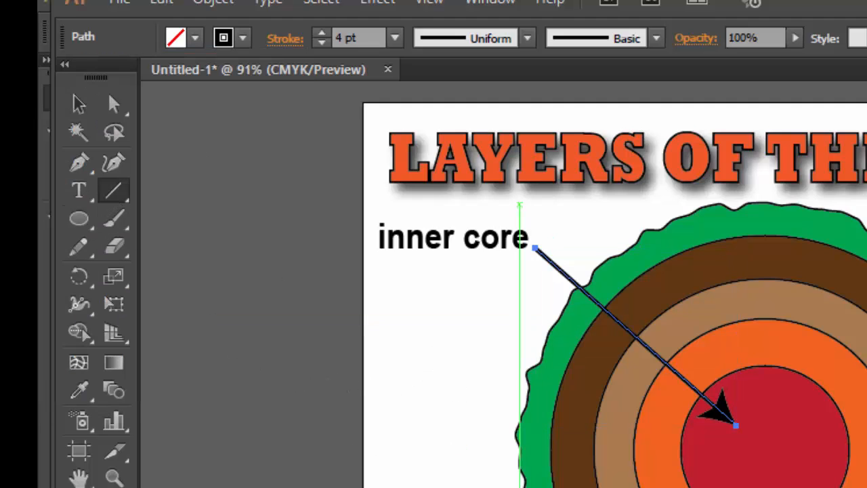
mouse_move(300, 416)
mouse_down()
mouse_move(531, 456)
mouse_move(369, 313)
mouse_up()
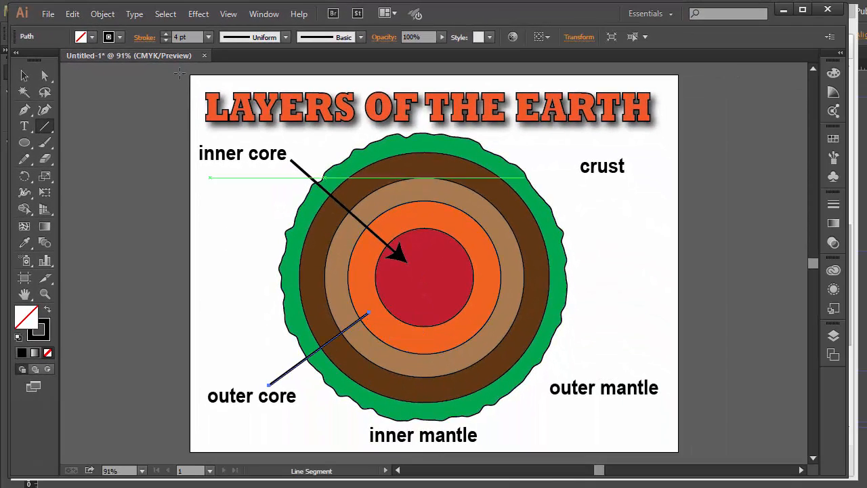